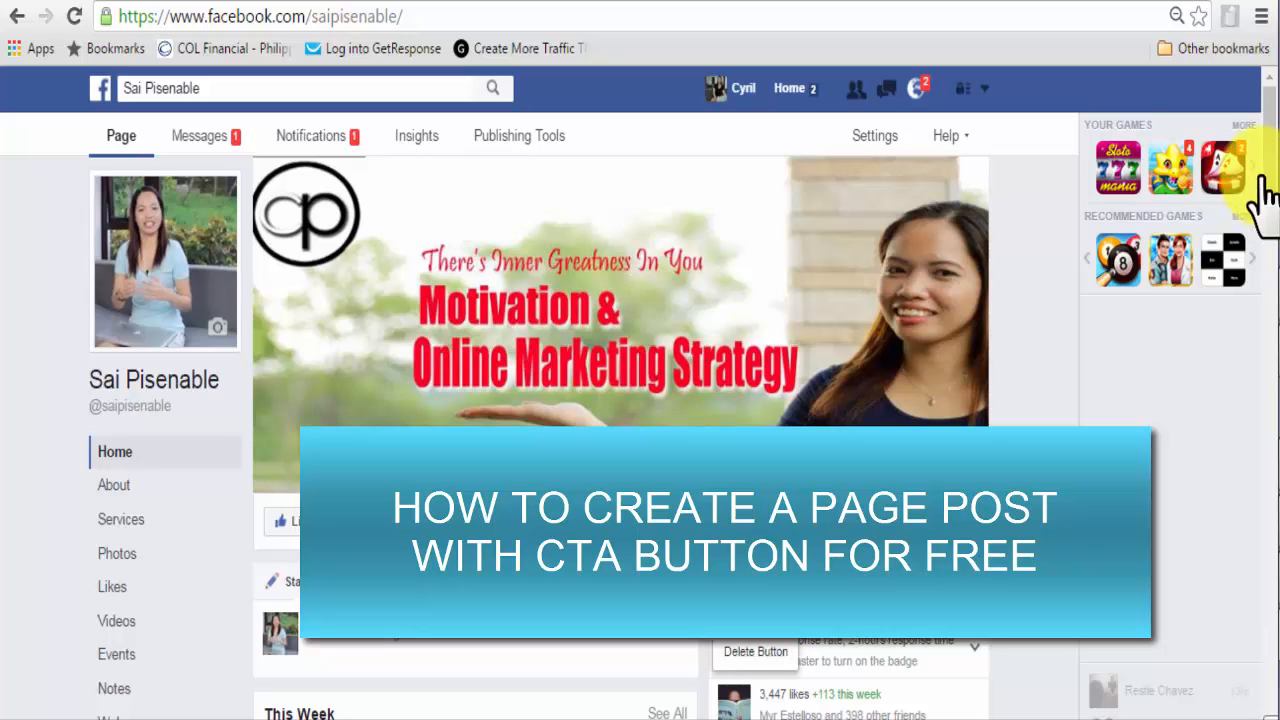
Examine the page's existing free video training post, including its text, link, image, headline, description and Learn More button
scroll(1268, 290, down, 5)
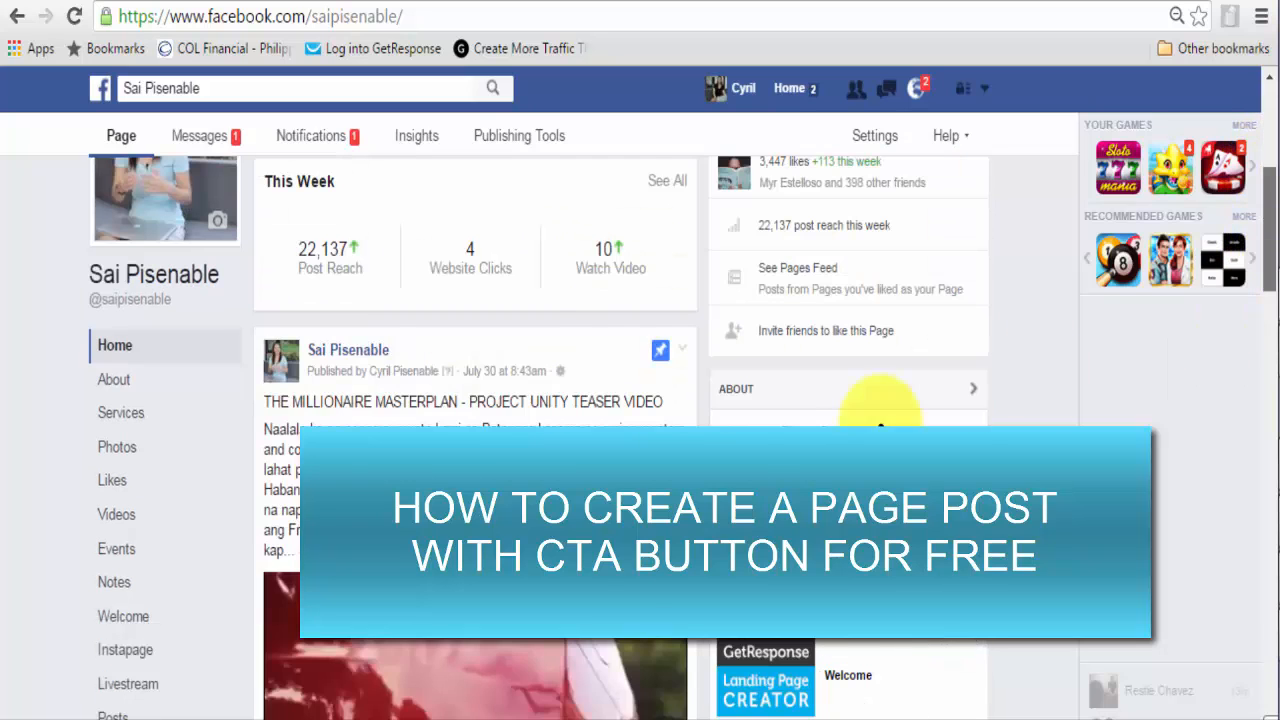
scroll(877, 409, down, 5)
click(600, 474)
scroll(600, 600, down, 3)
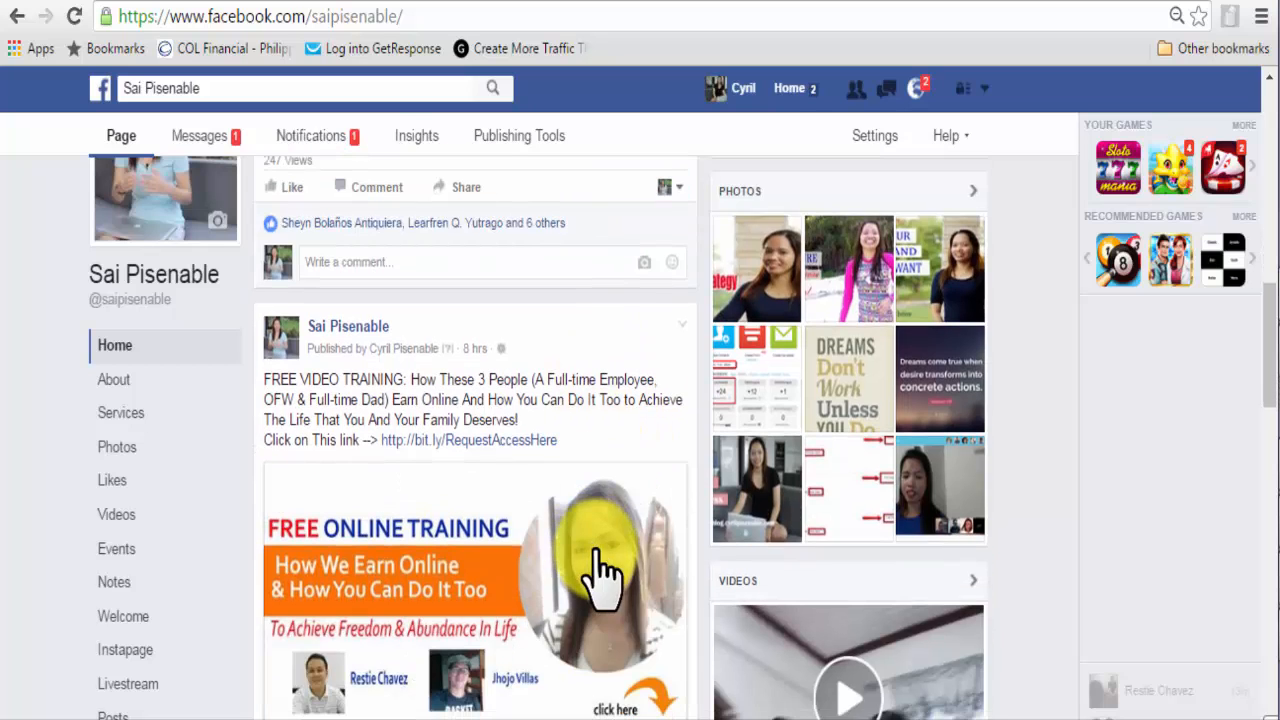
scroll(603, 572, down, 1)
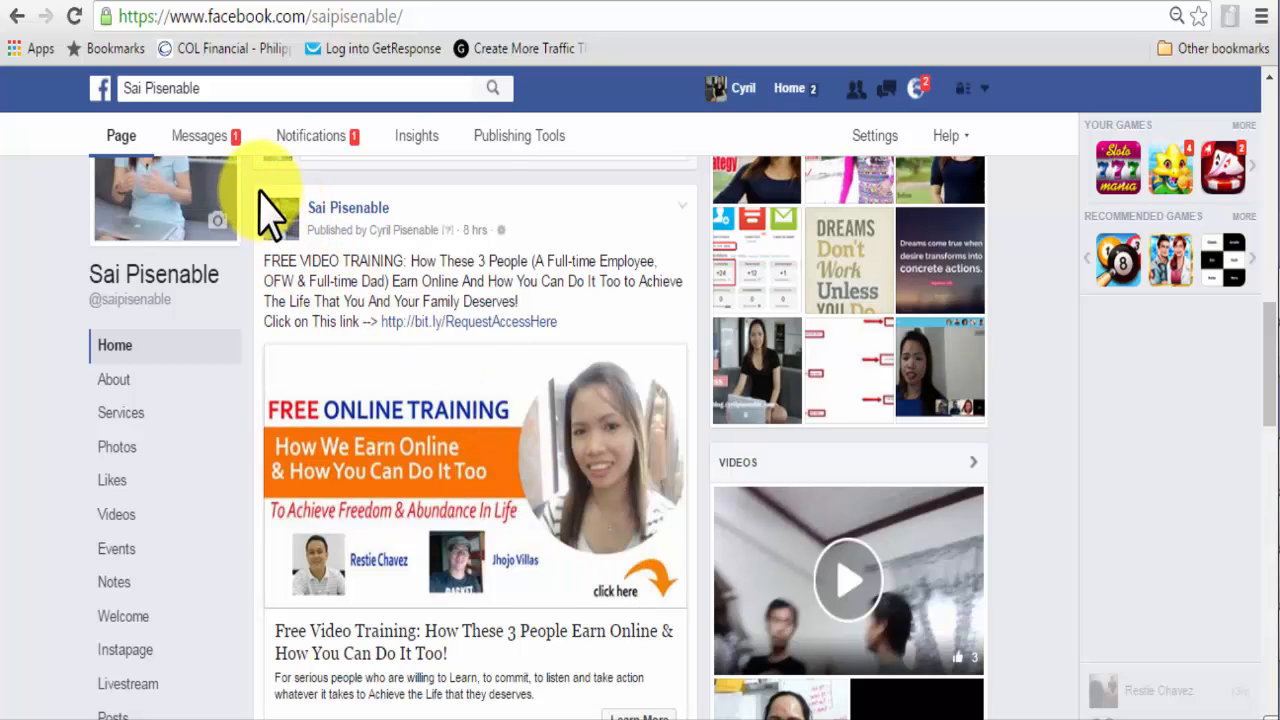
mouse_move(260, 190)
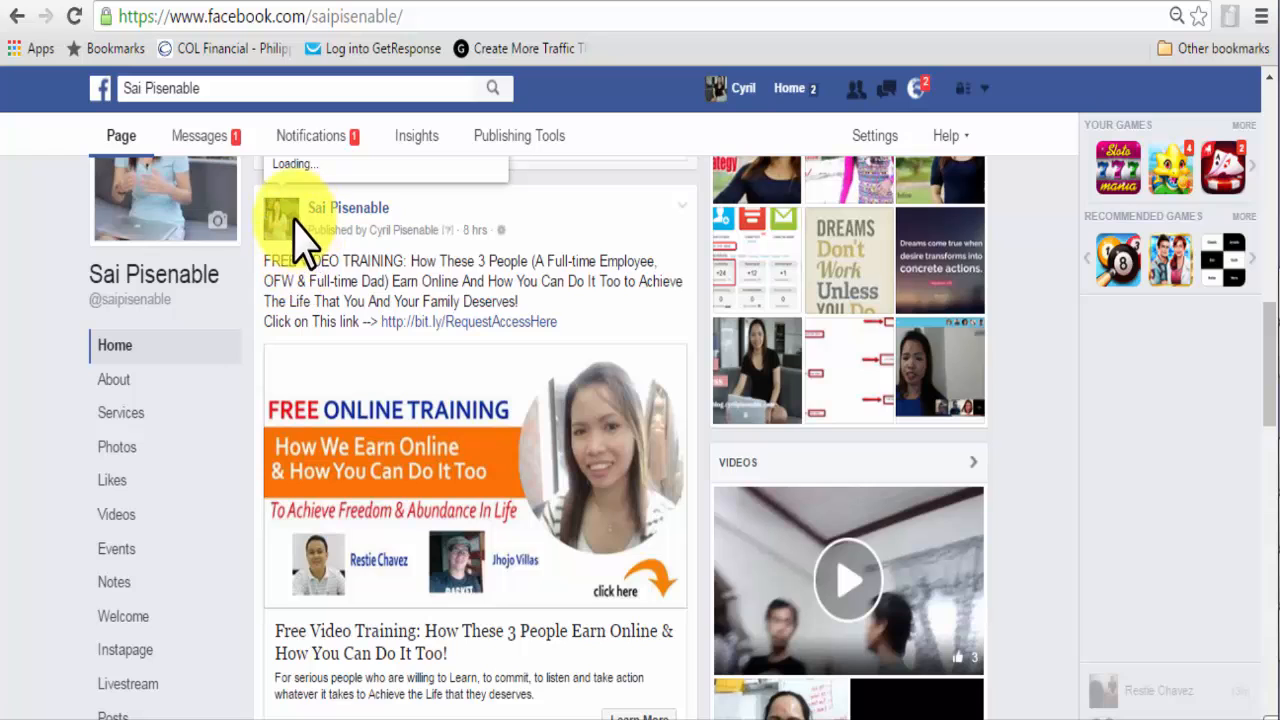
click(458, 248)
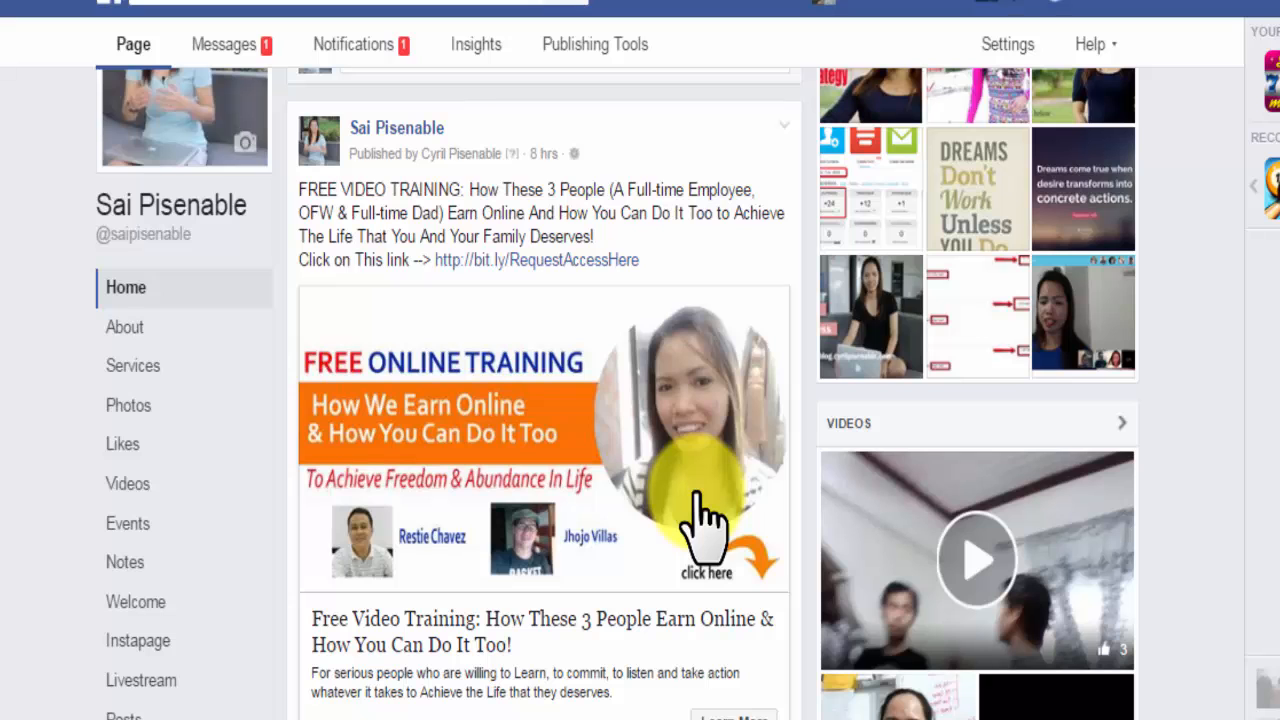
scroll(700, 515, down, 2)
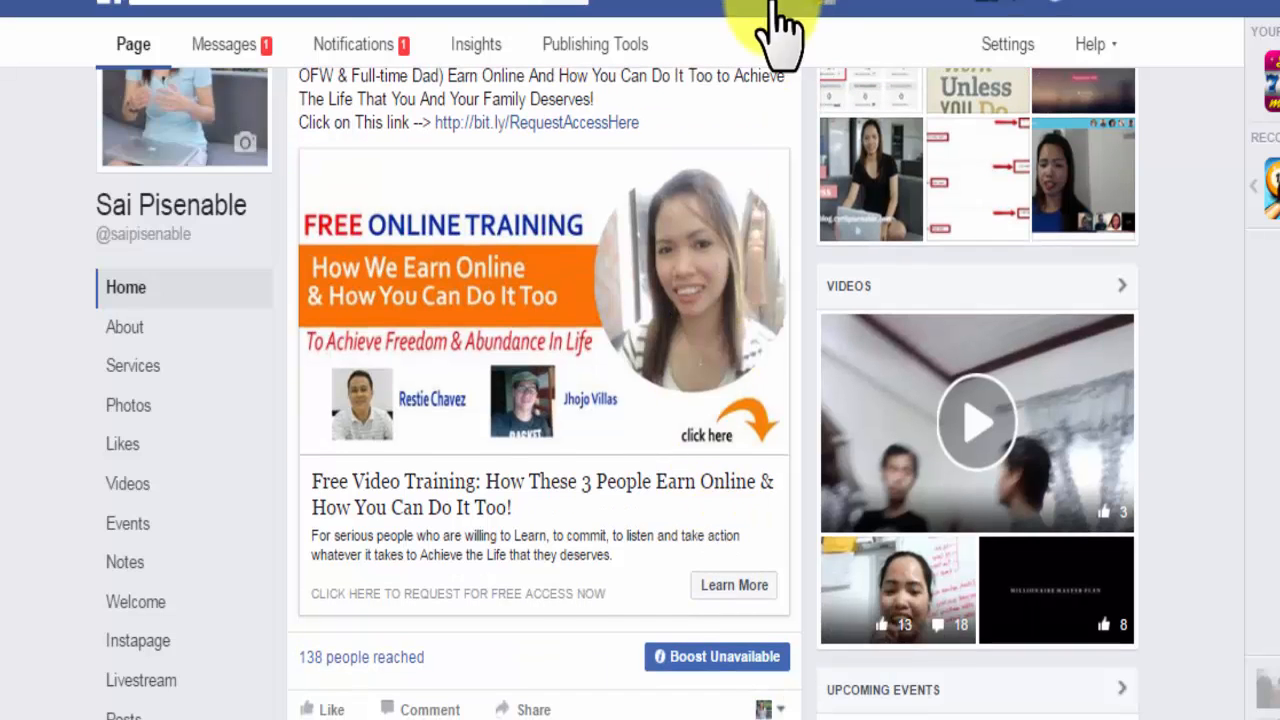
scroll(640, 455, up, 6)
scroll(640, 455, down, 3)
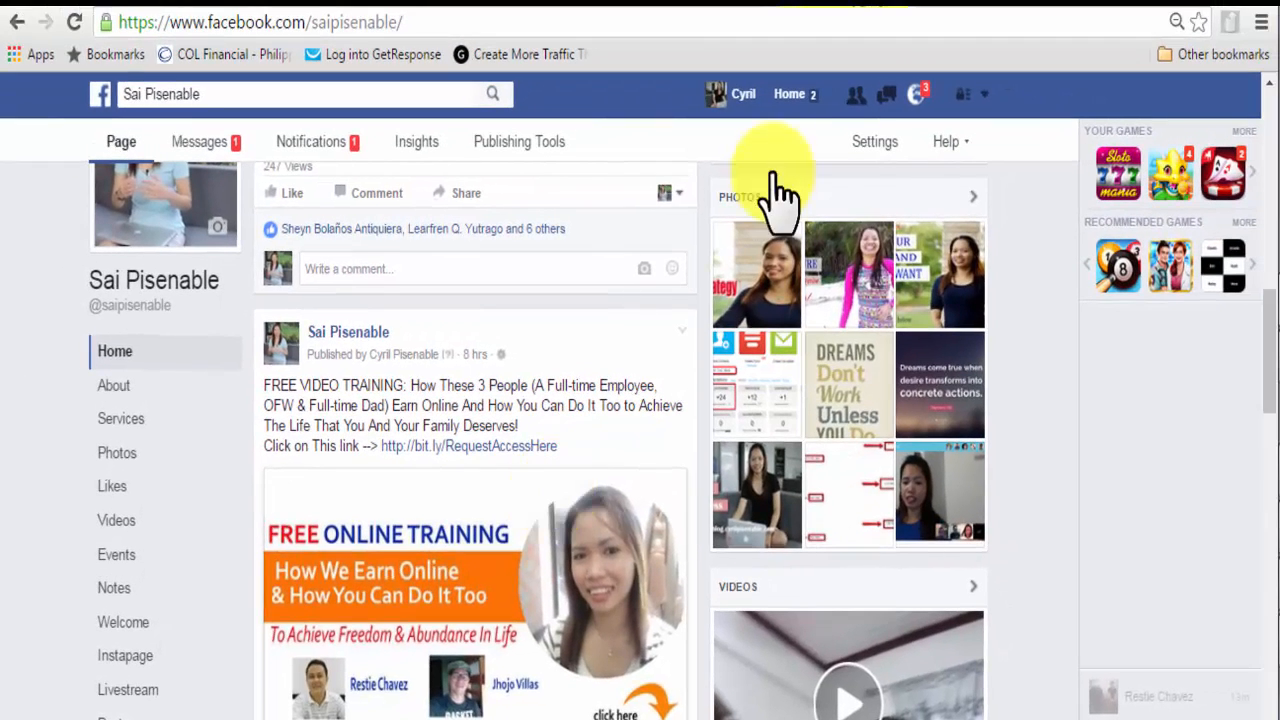
Open facebook.com/ads/manager/ in a new browser tab
key(ctrl+t)
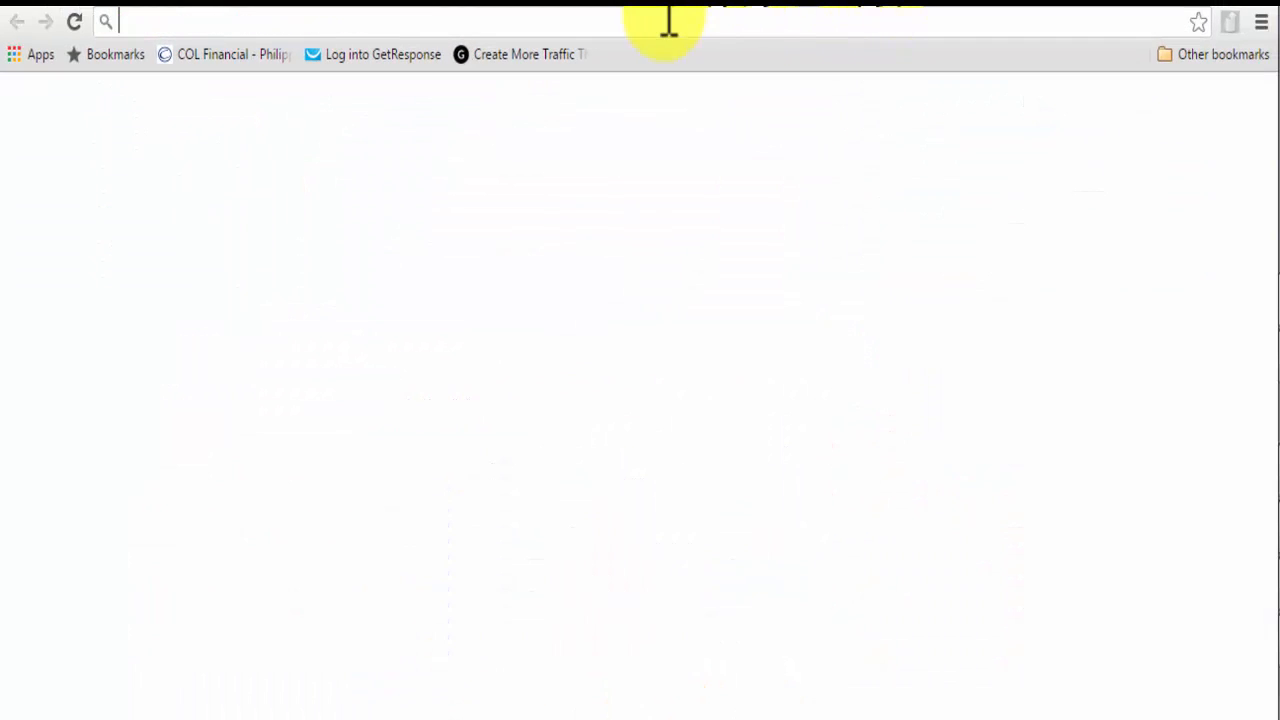
text(facebook.c)
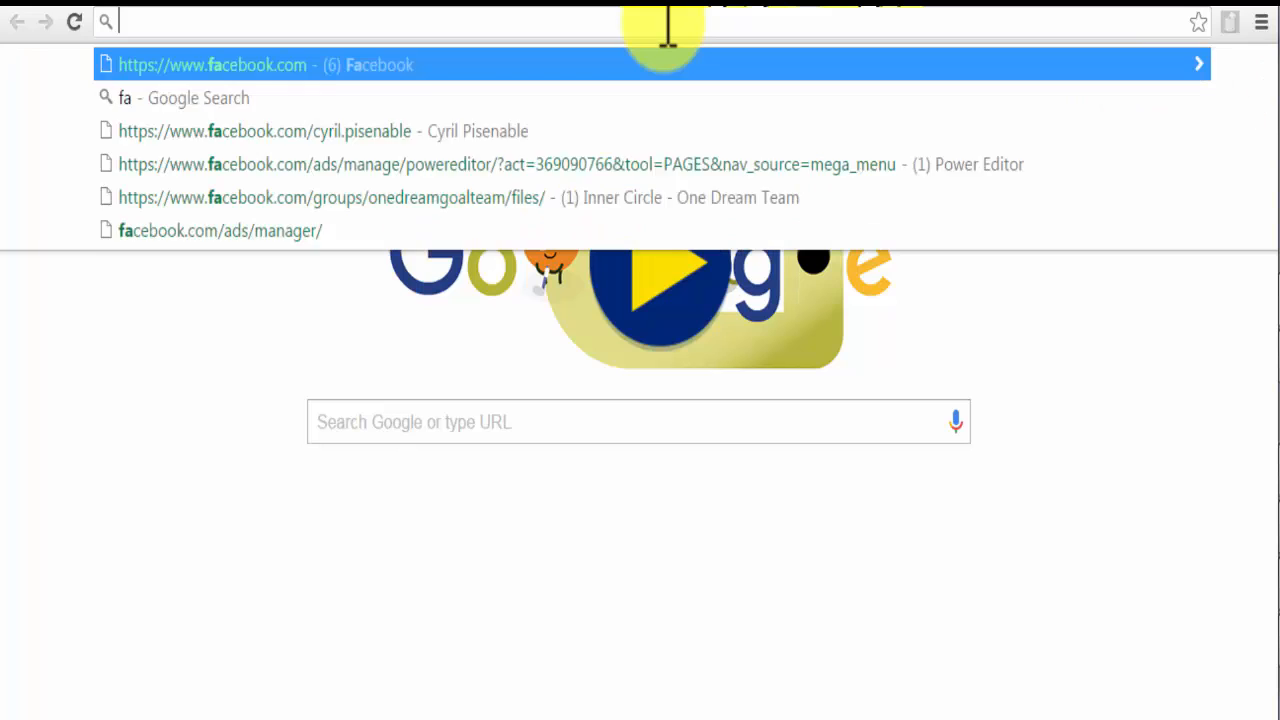
text(om/)
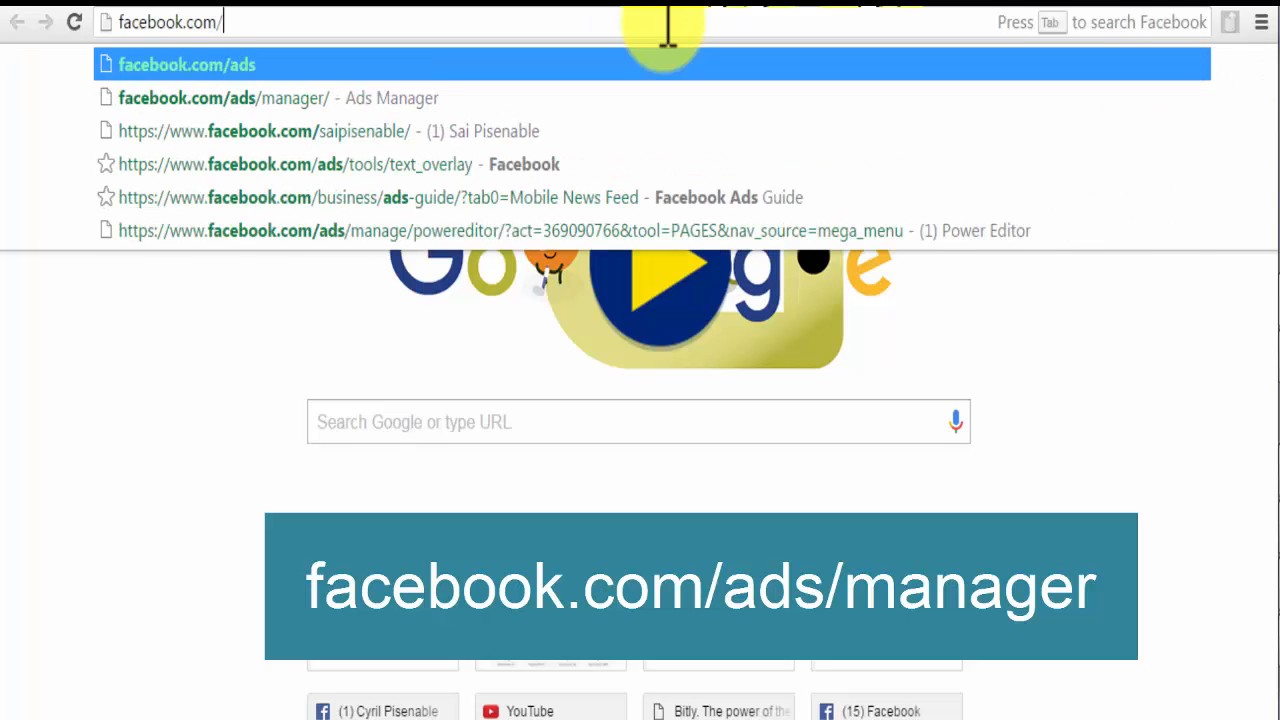
text(ads/man)
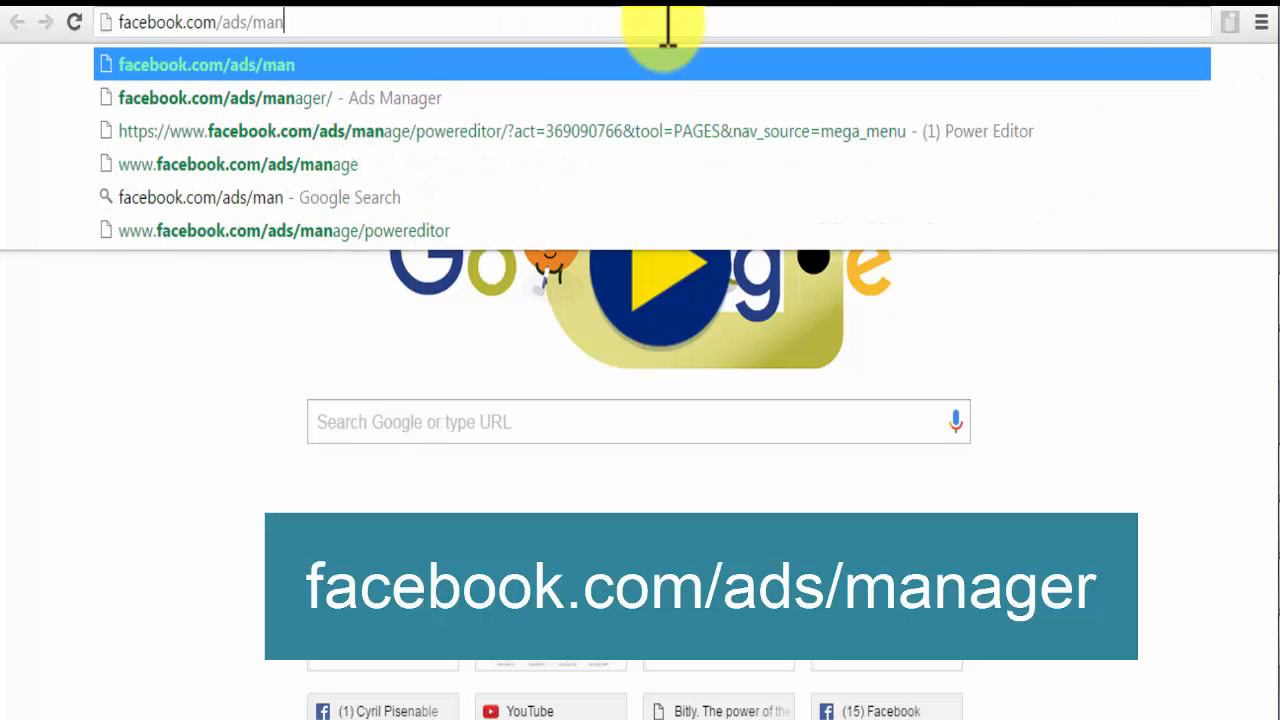
text(ager/)
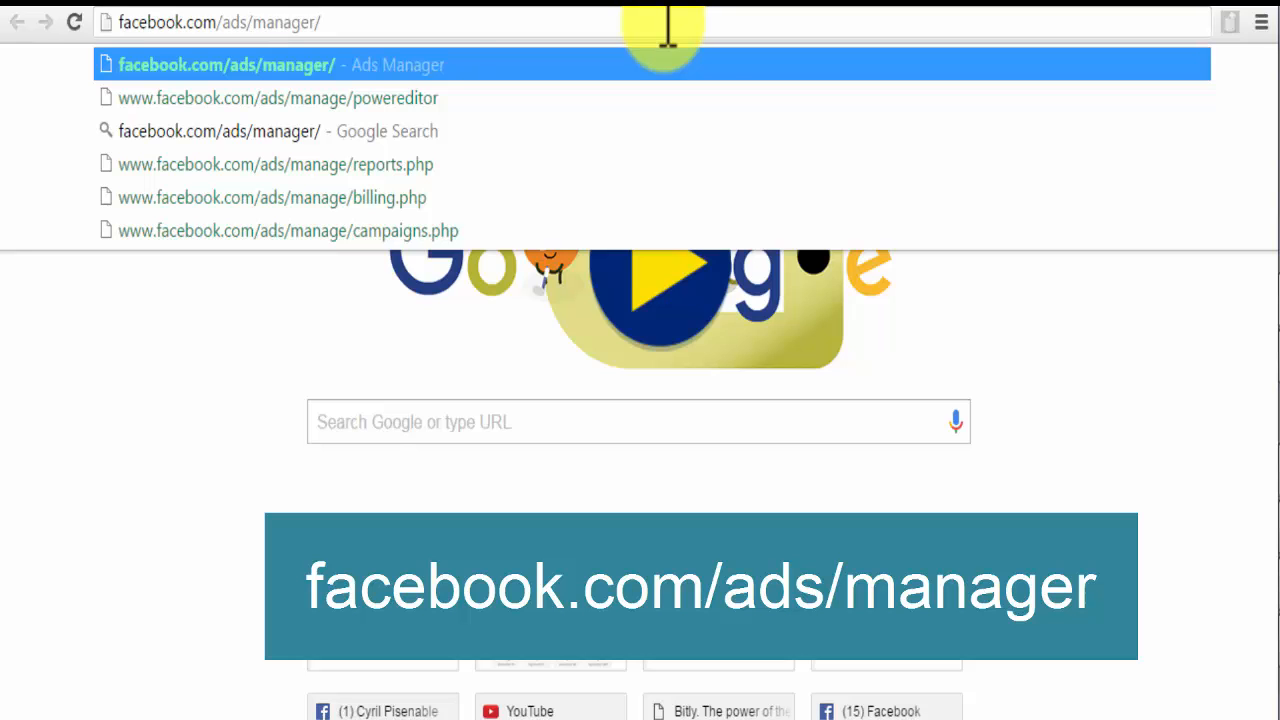
key(Return)
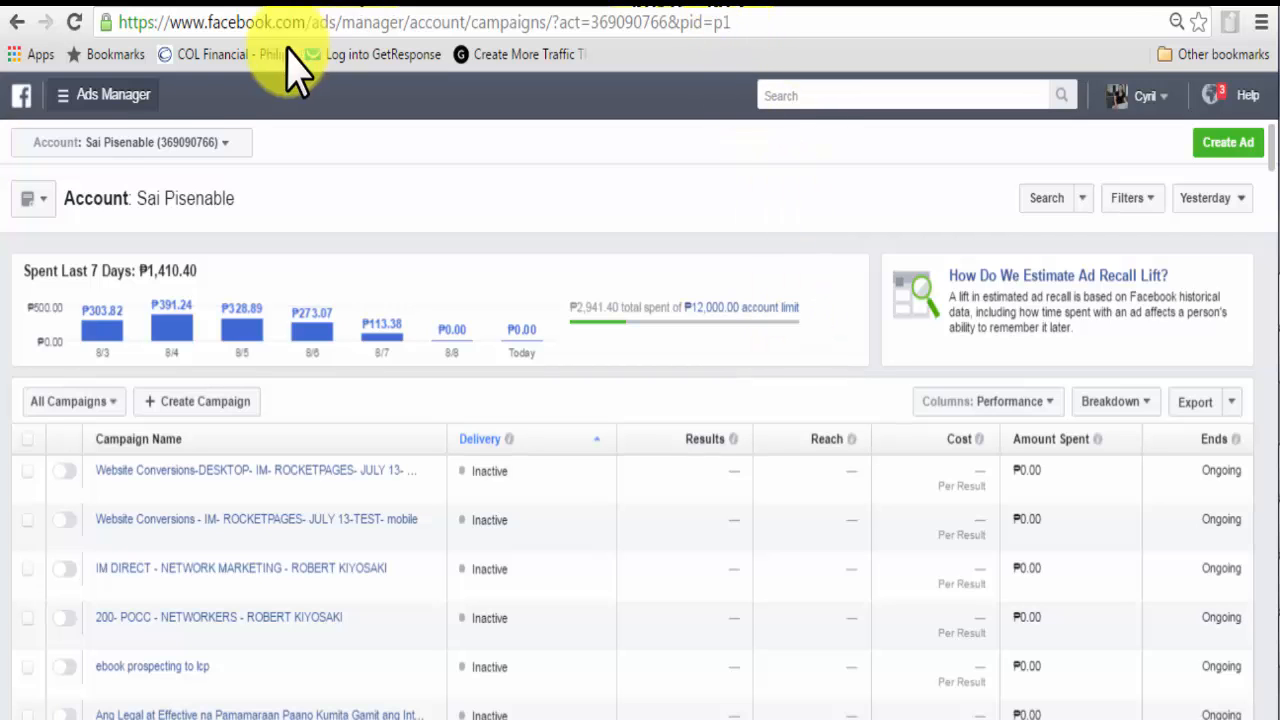
Go from Ads Manager to Page Posts and review the Ads Posts list alongside the page's existing training post
click(62, 100)
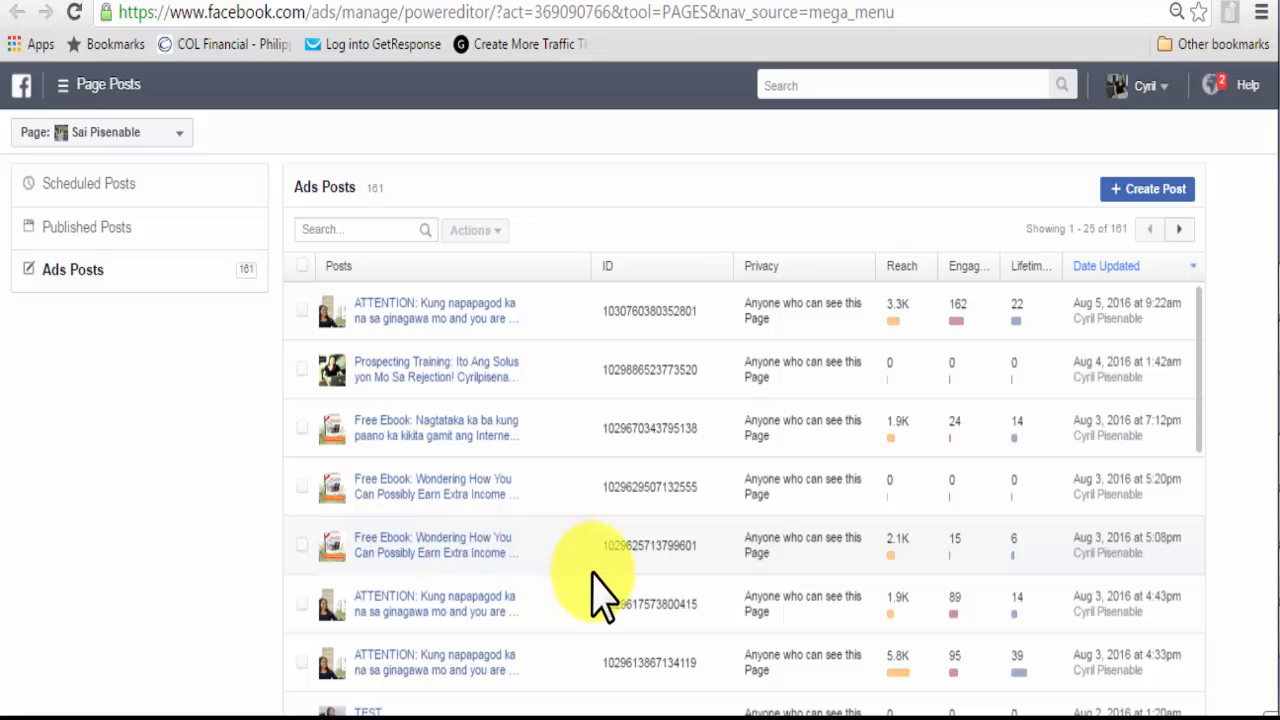
scroll(829, 337, down, 4)
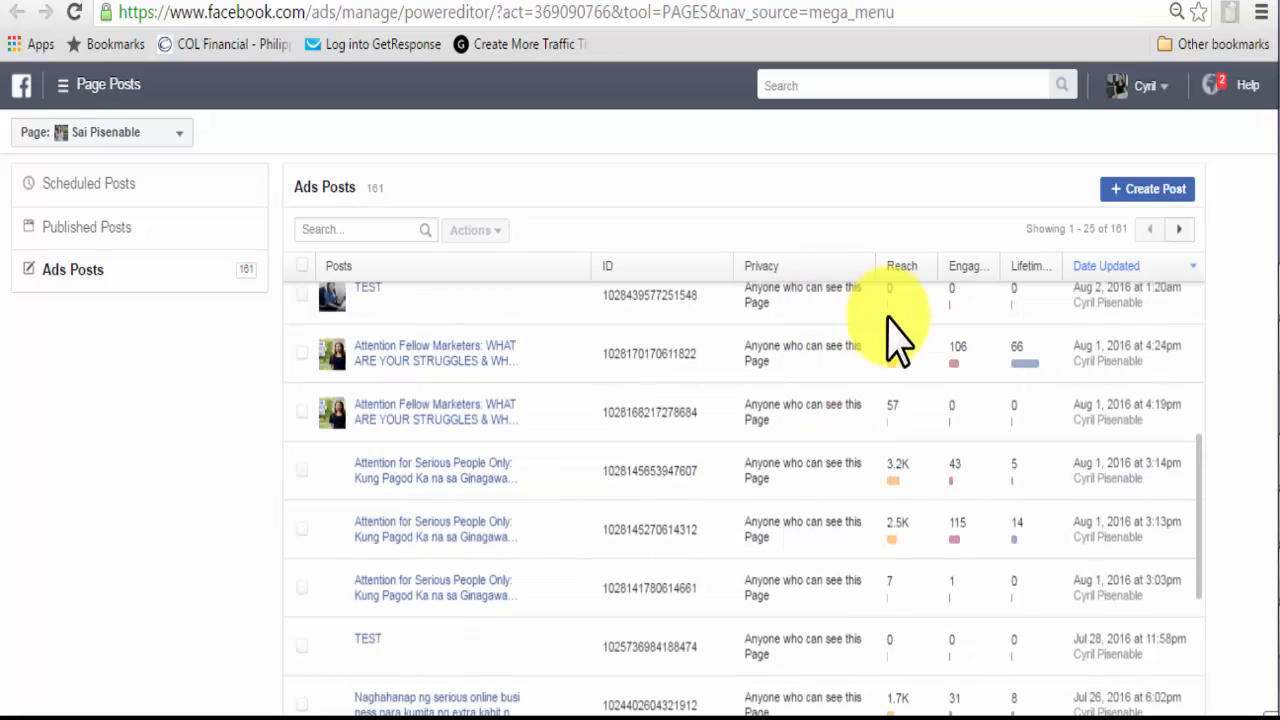
scroll(894, 343, up, 1)
scroll(955, 330, up, 3)
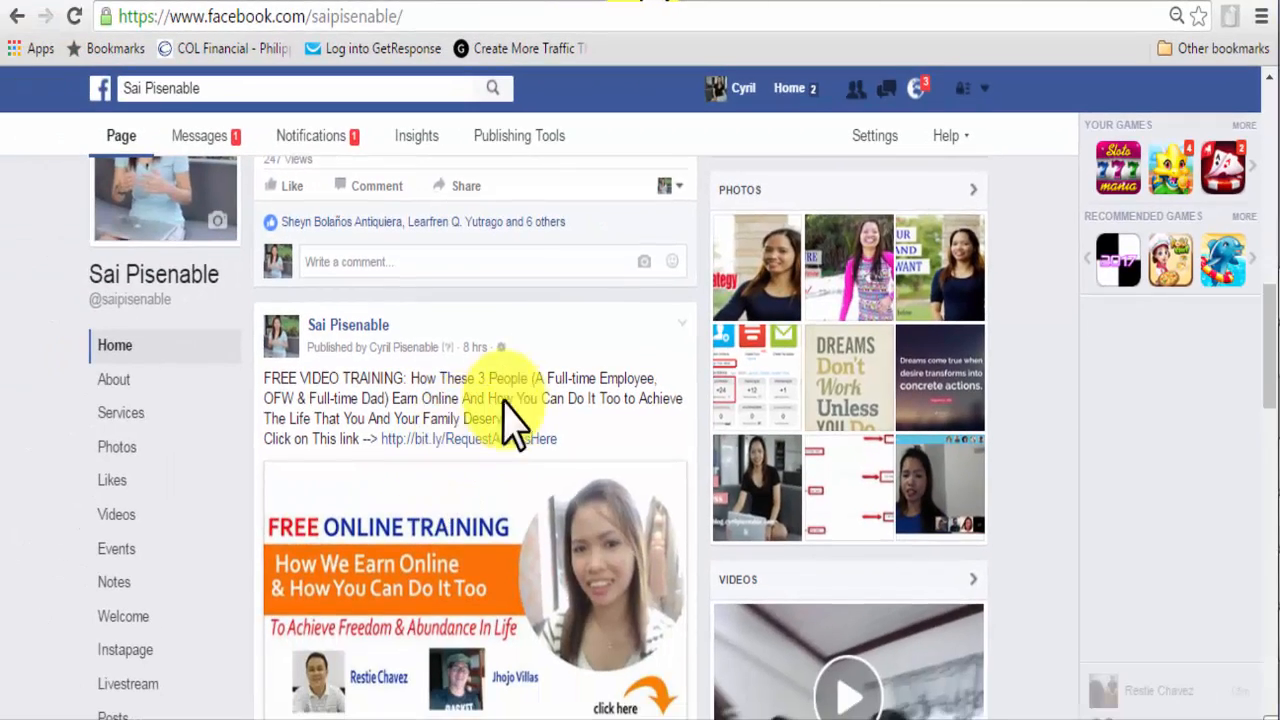
scroll(324, 520, down, 1)
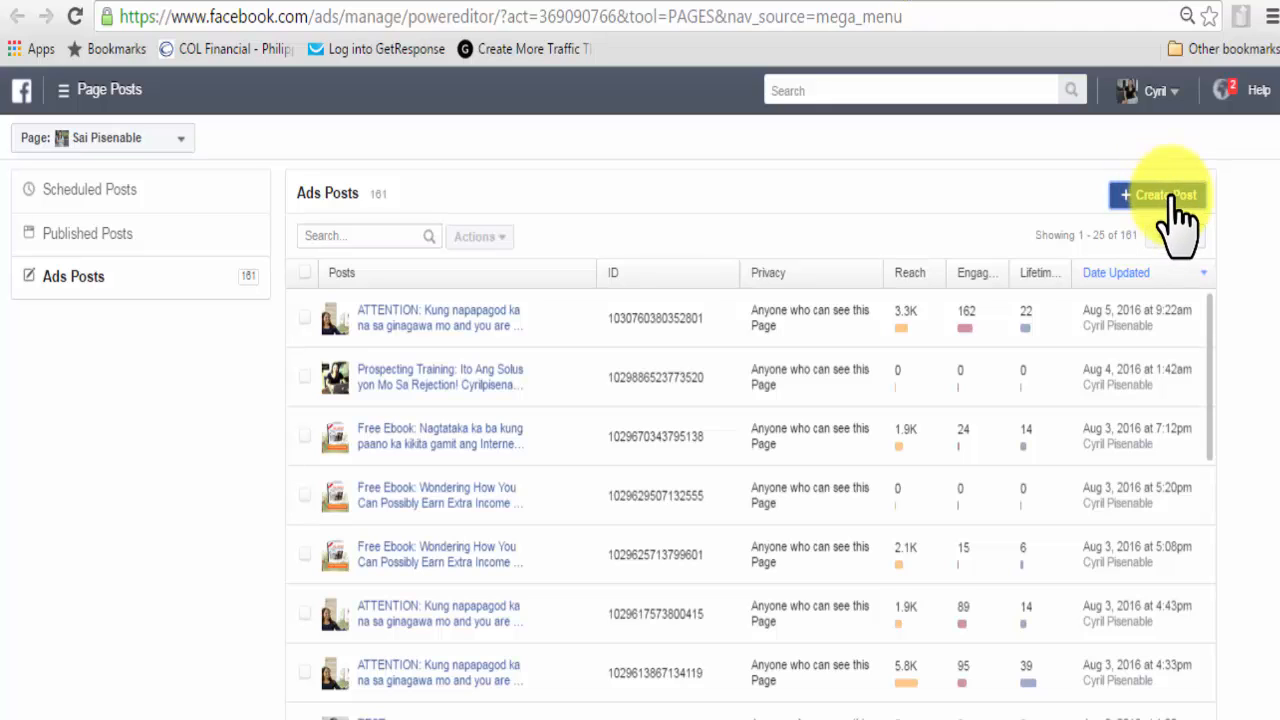
click(1163, 196)
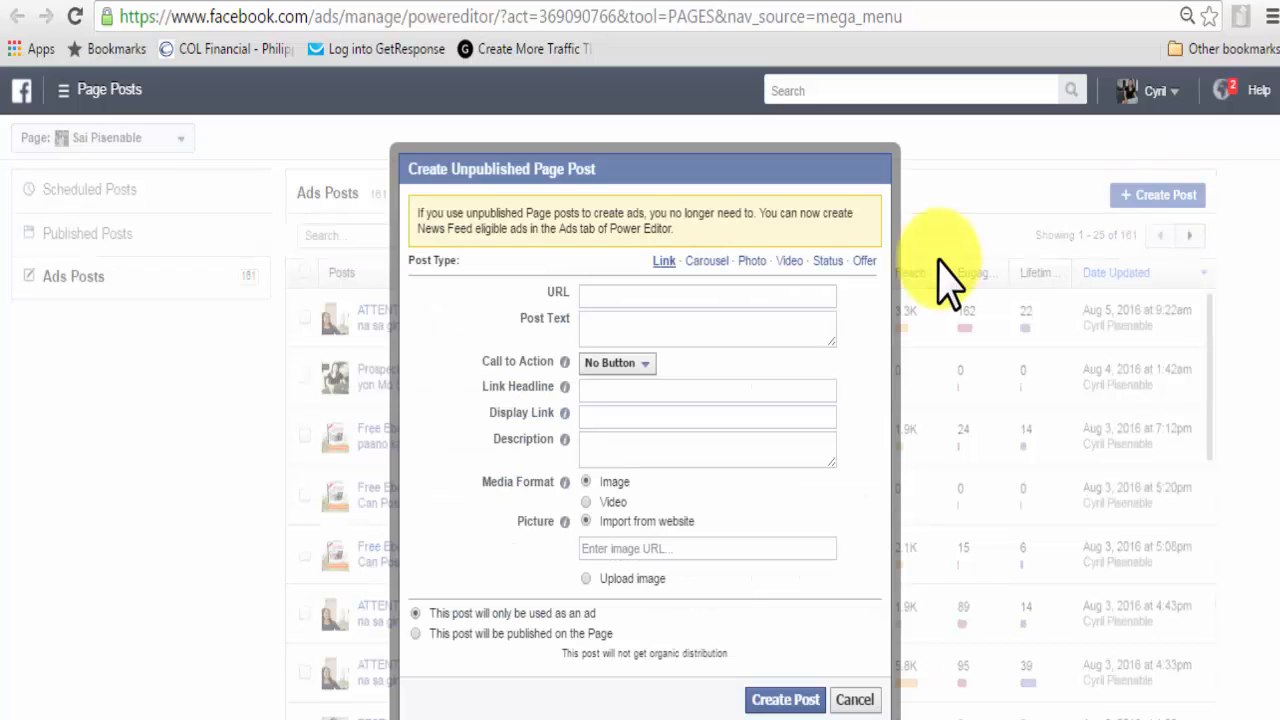
click(617, 291)
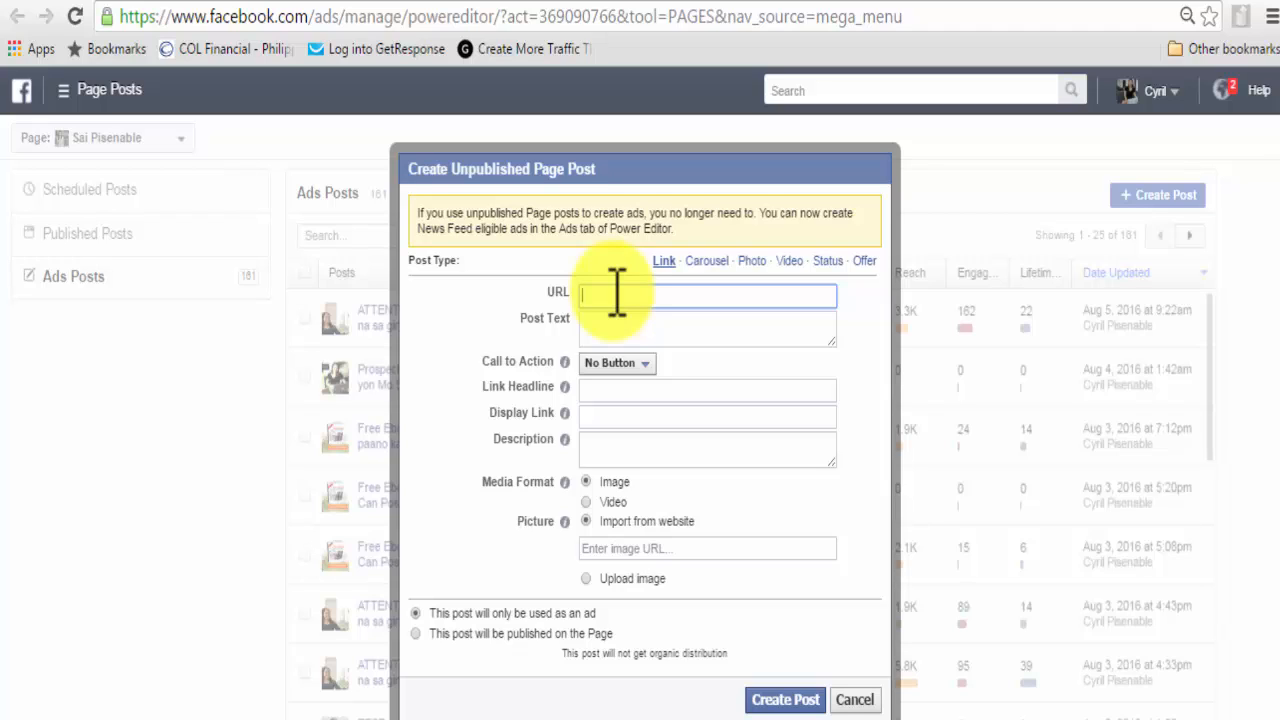
key(alt+Tab)
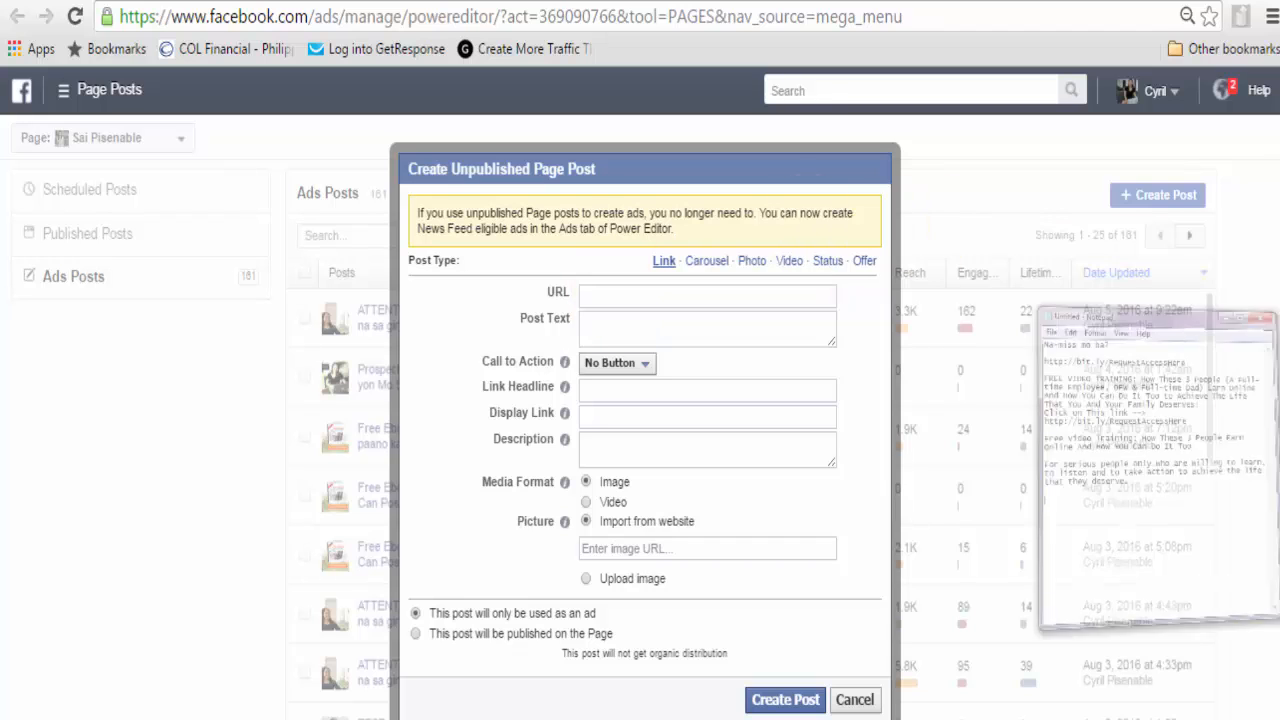
click(951, 346)
double_click(933, 267)
key(ctrl+c)
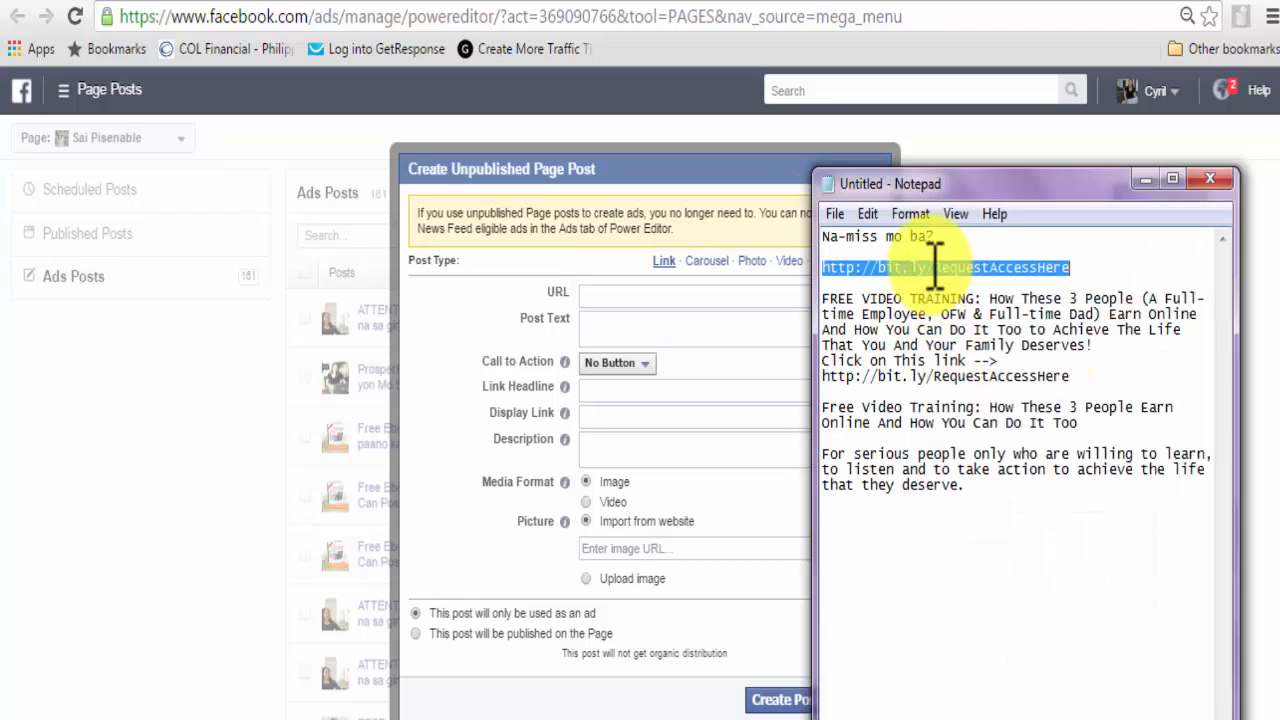
click(634, 294)
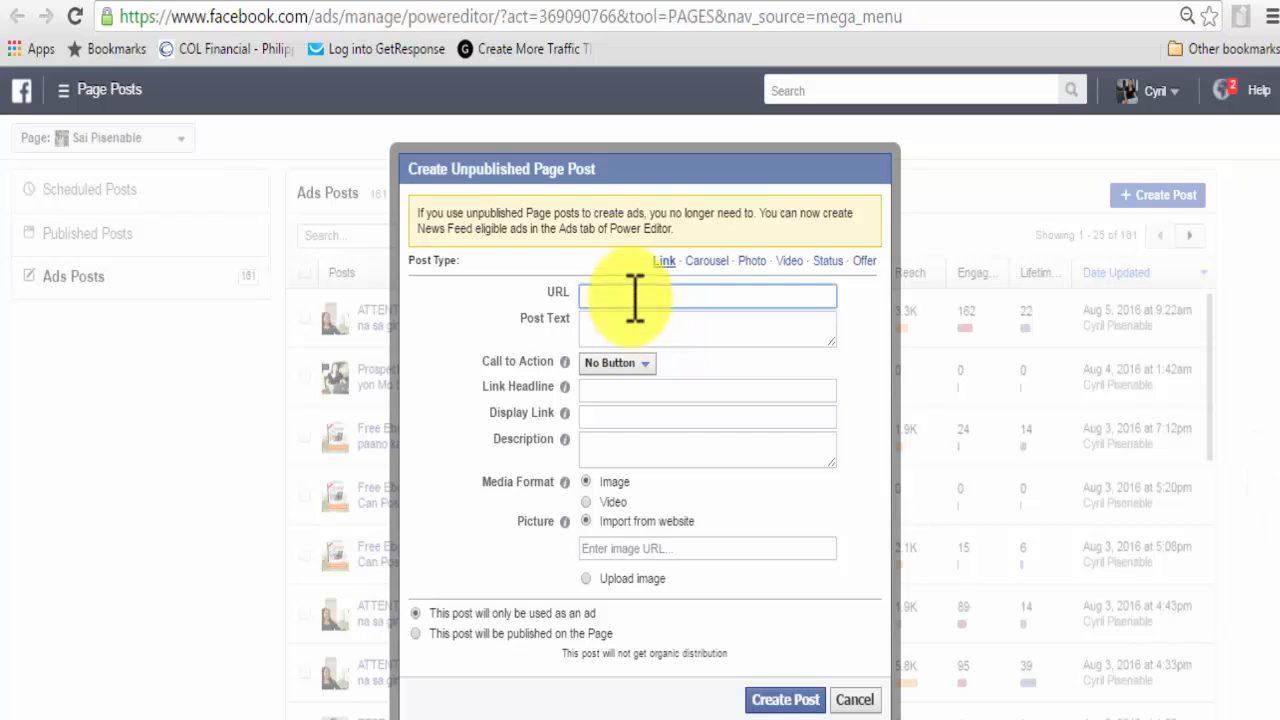
key(ctrl+v)
Fill the post text with the "FREE VIDEO TRAINING" paragraph from Notepad, including its "Click on This link" line and the bit.ly link
click(645, 329)
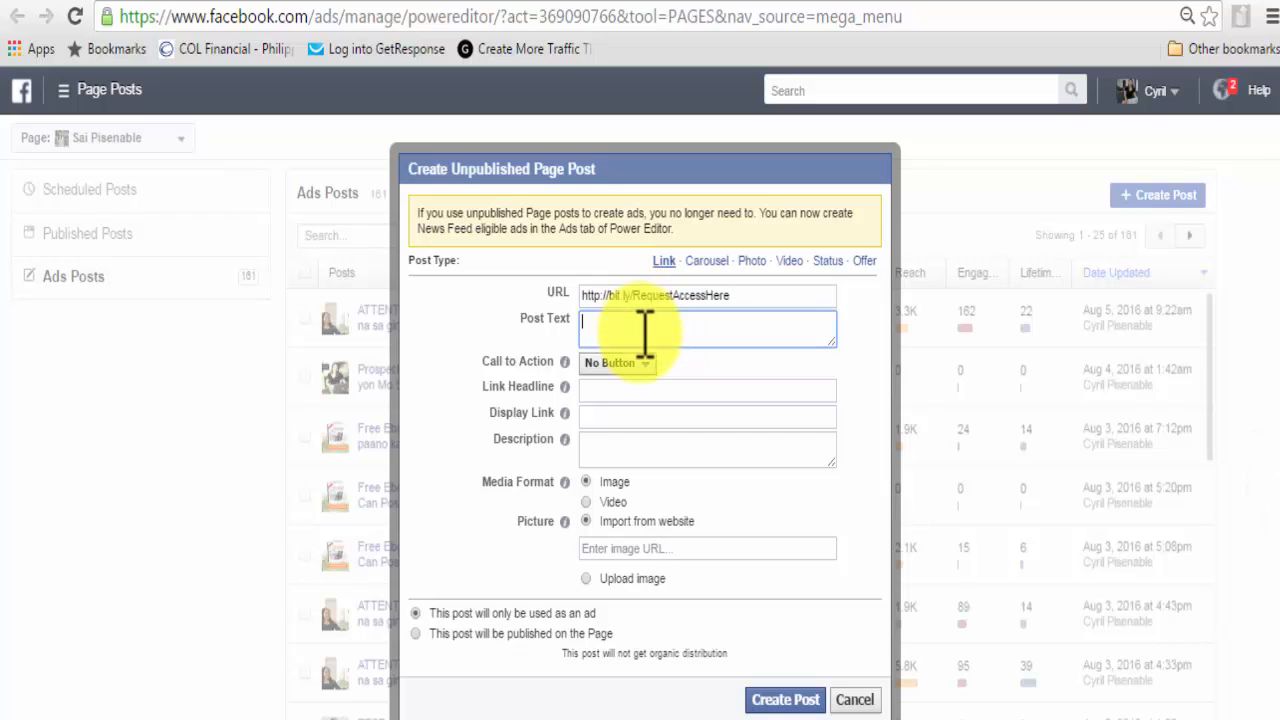
click(785, 2)
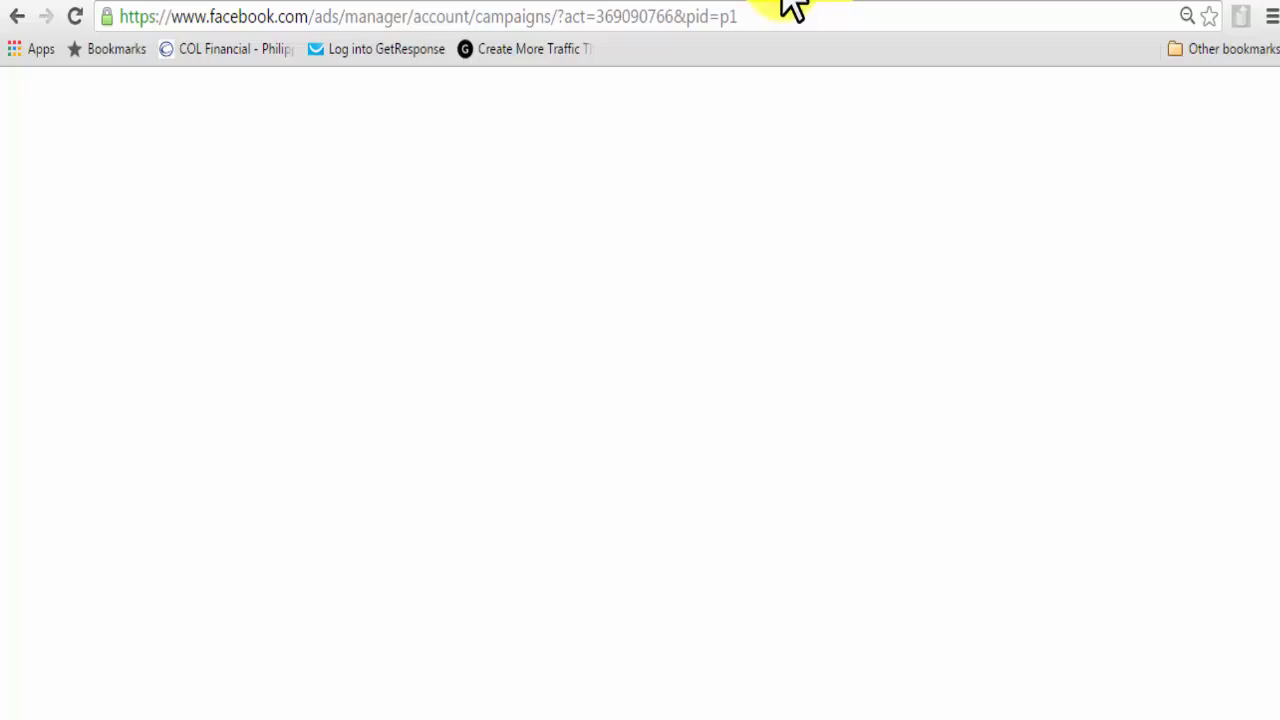
click(645, 5)
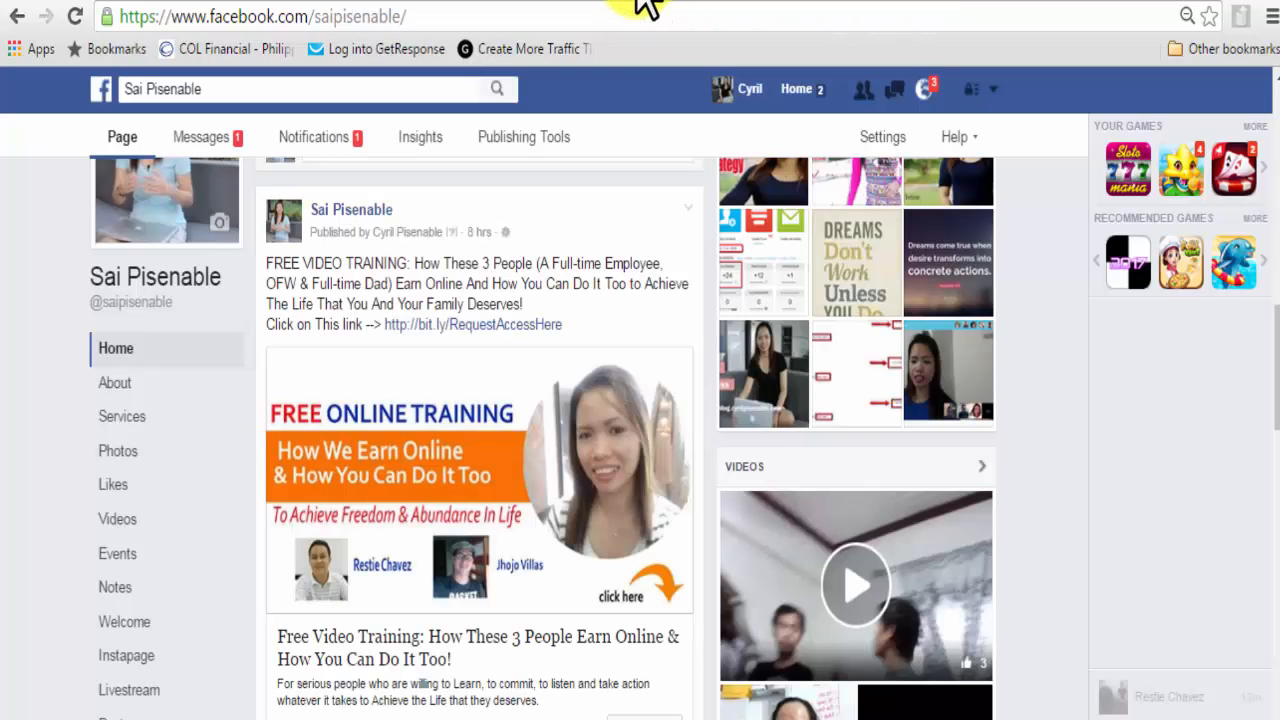
triple_click(270, 266)
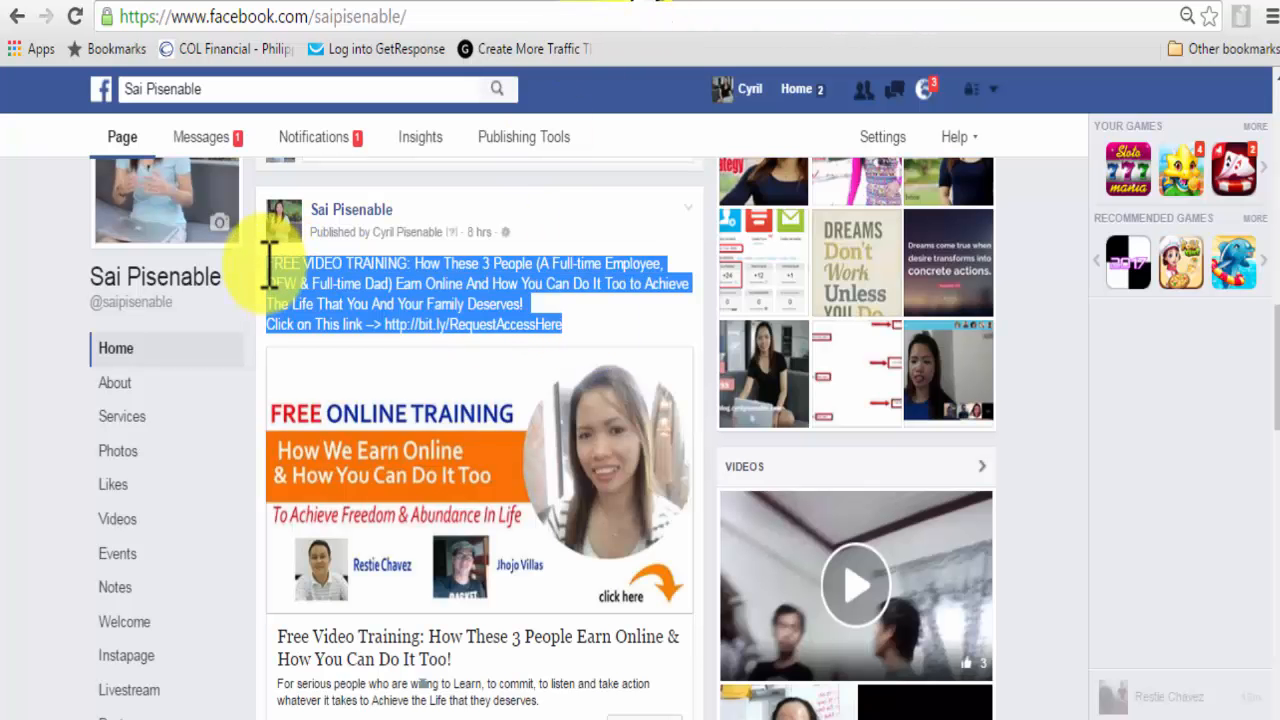
click(1045, 6)
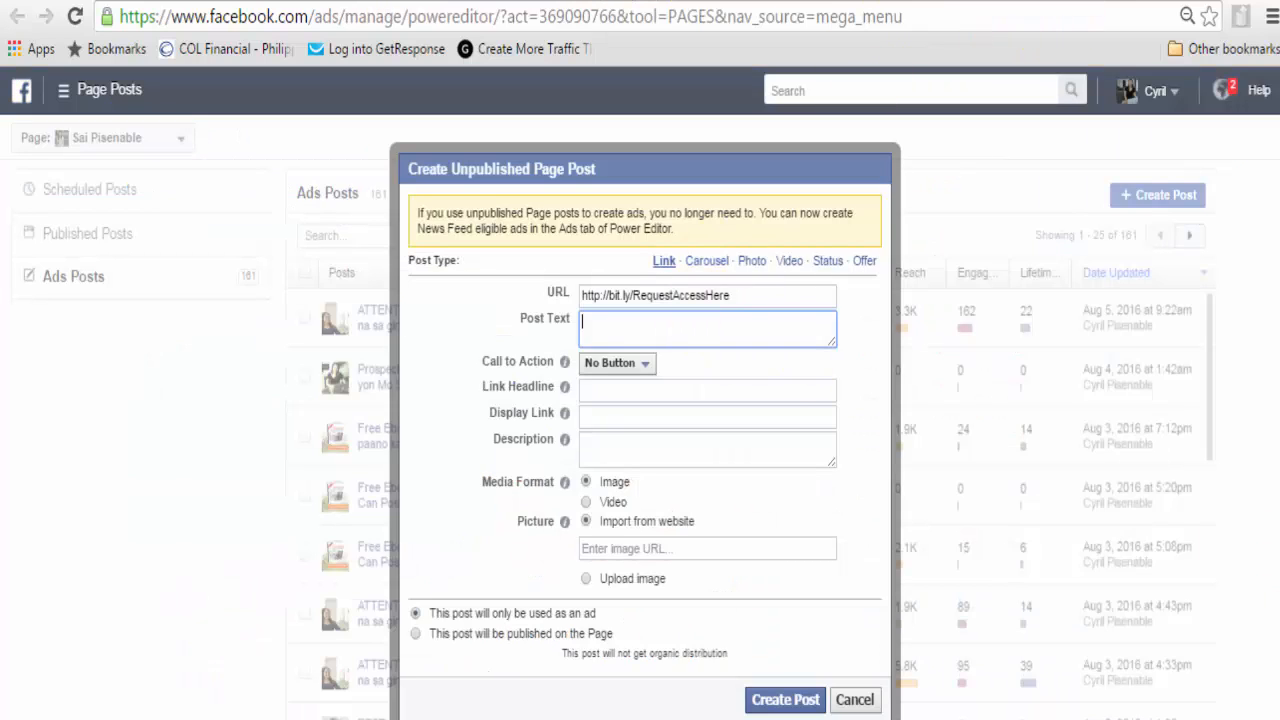
key(alt+Tab)
click(1030, 350)
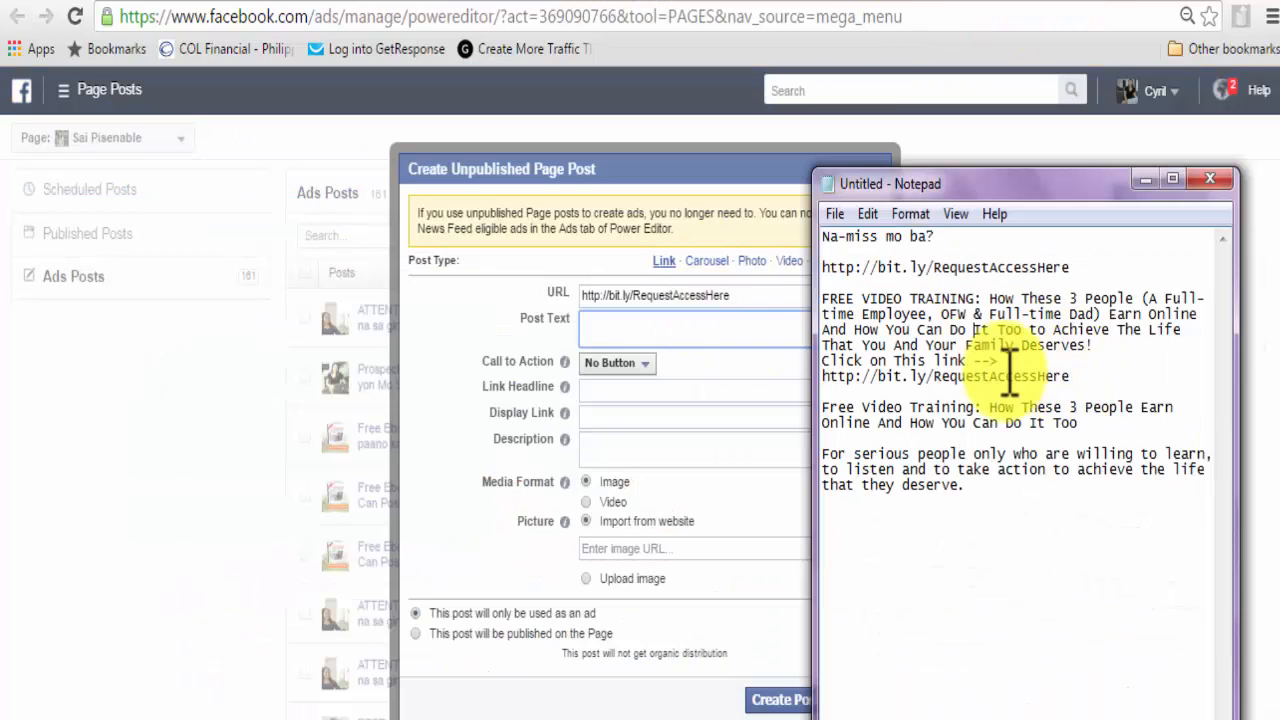
drag(1070, 377, 822, 296)
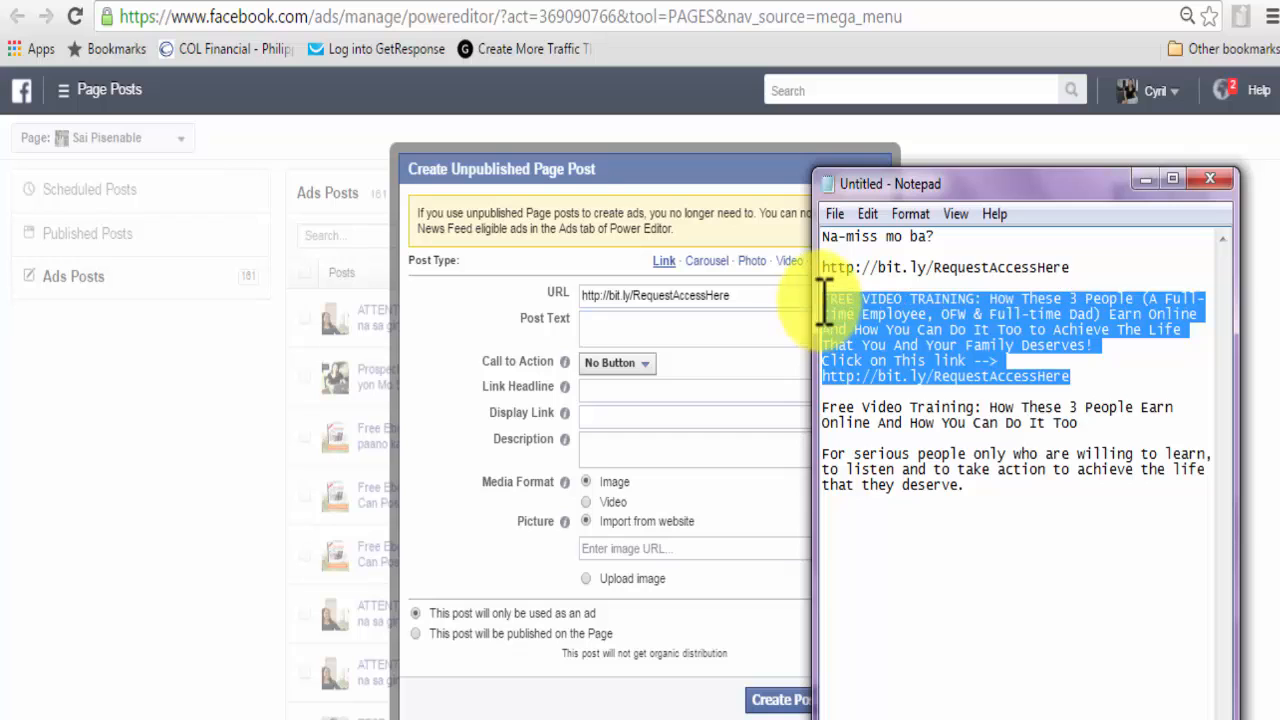
click(680, 334)
key(ctrl+v)
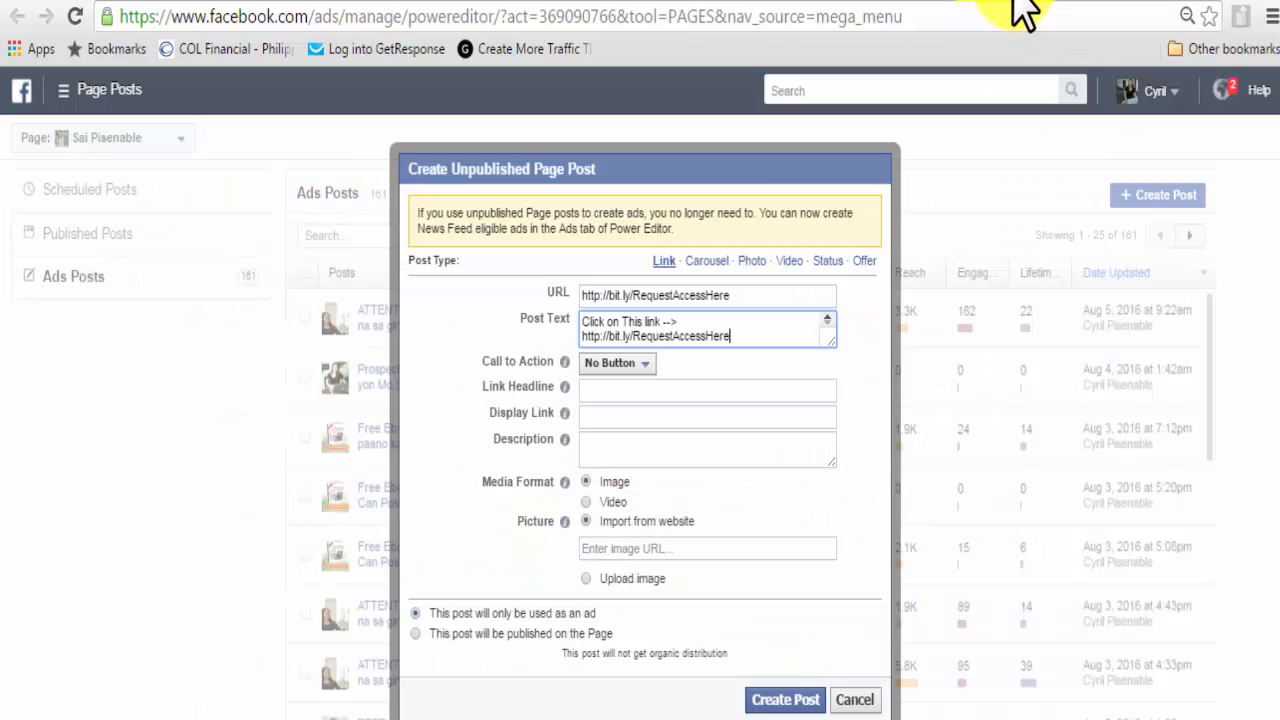
Set the call to action to Learn More and copy the "Free Video Training: How These 3 People Earn Online" line from Notepad into the link headline
click(632, 363)
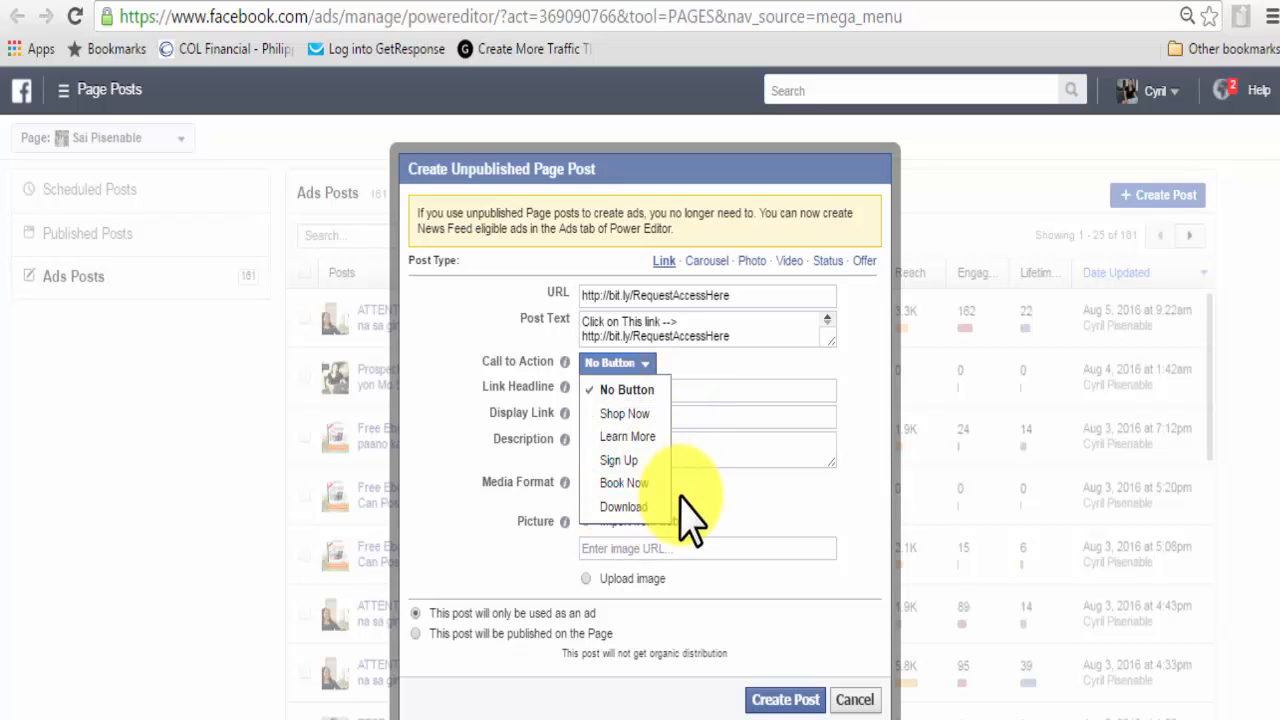
click(645, 440)
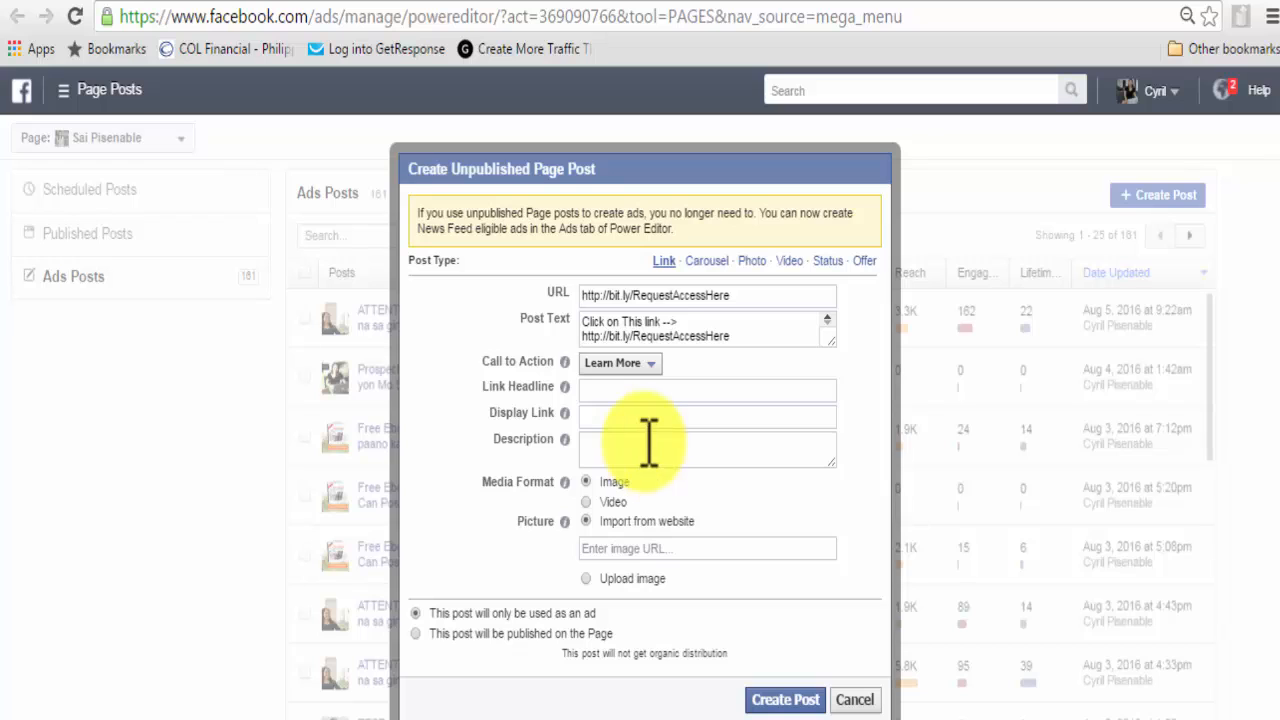
click(648, 392)
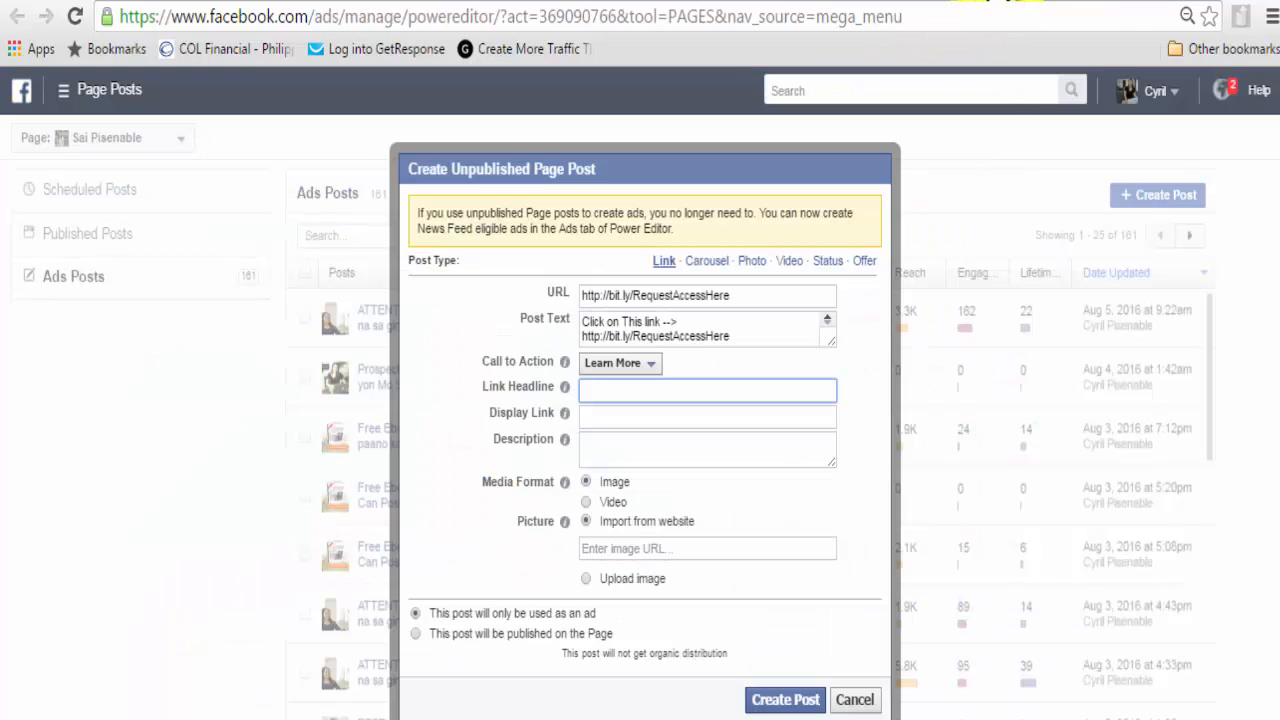
key(alt+Tab)
drag(1078, 423, 822, 412)
key(ctrl+c)
click(651, 390)
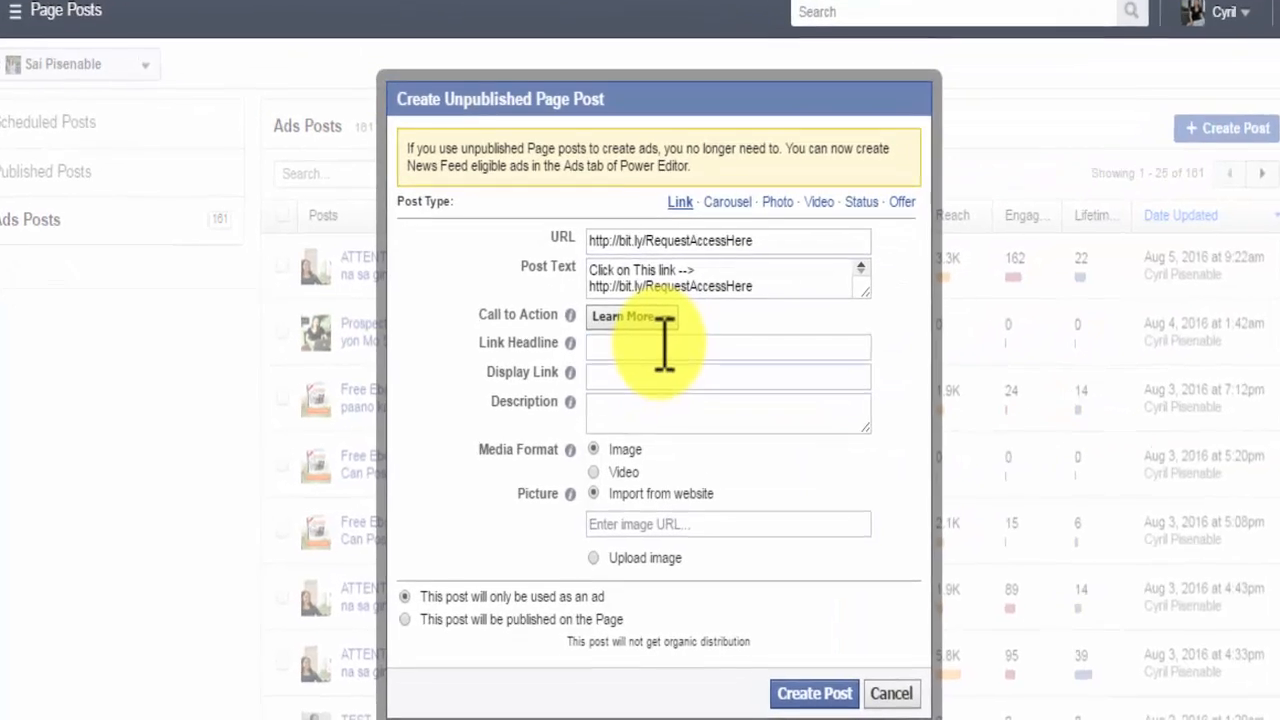
key(ctrl+v)
click(652, 411)
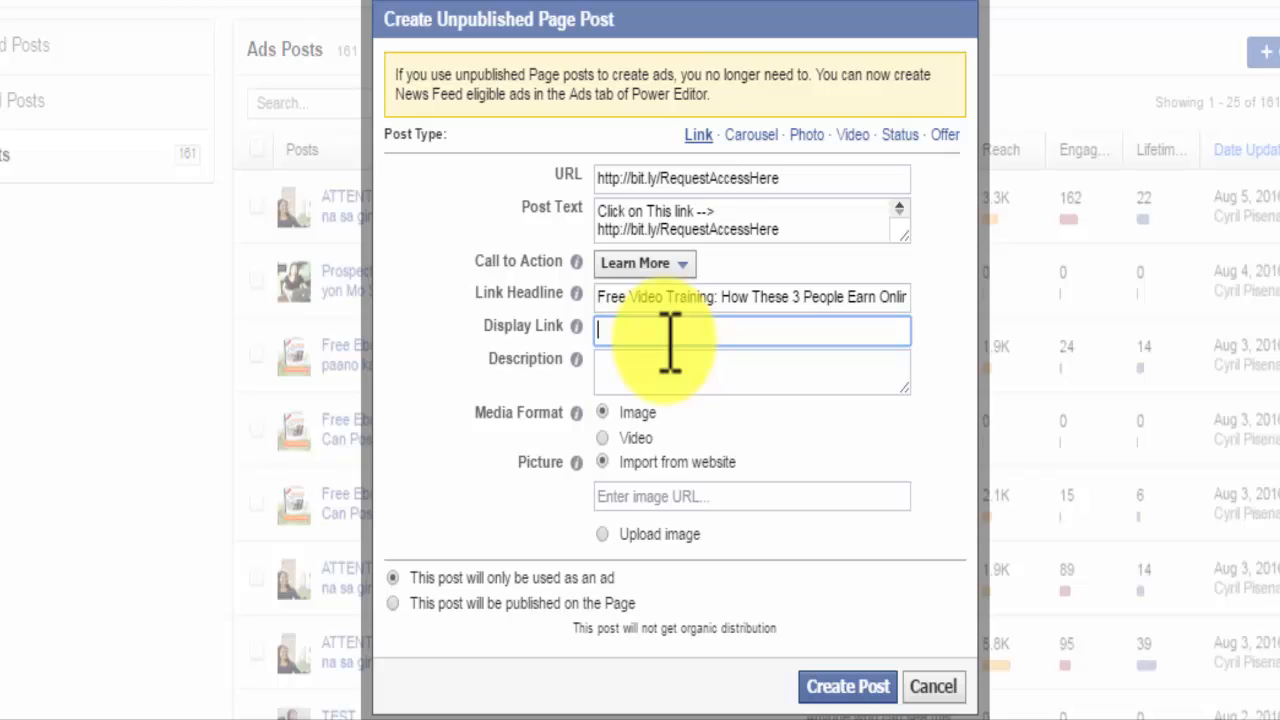
Set the display link to the page owner's blog domain, without the www prefix
text(WWW)
key(BackSpace)
key(BackSpace)
text(ilpisenable.com)
Fill the description with the "For serious people only who are willing to learn" paragraph copied from Notepad
click(663, 376)
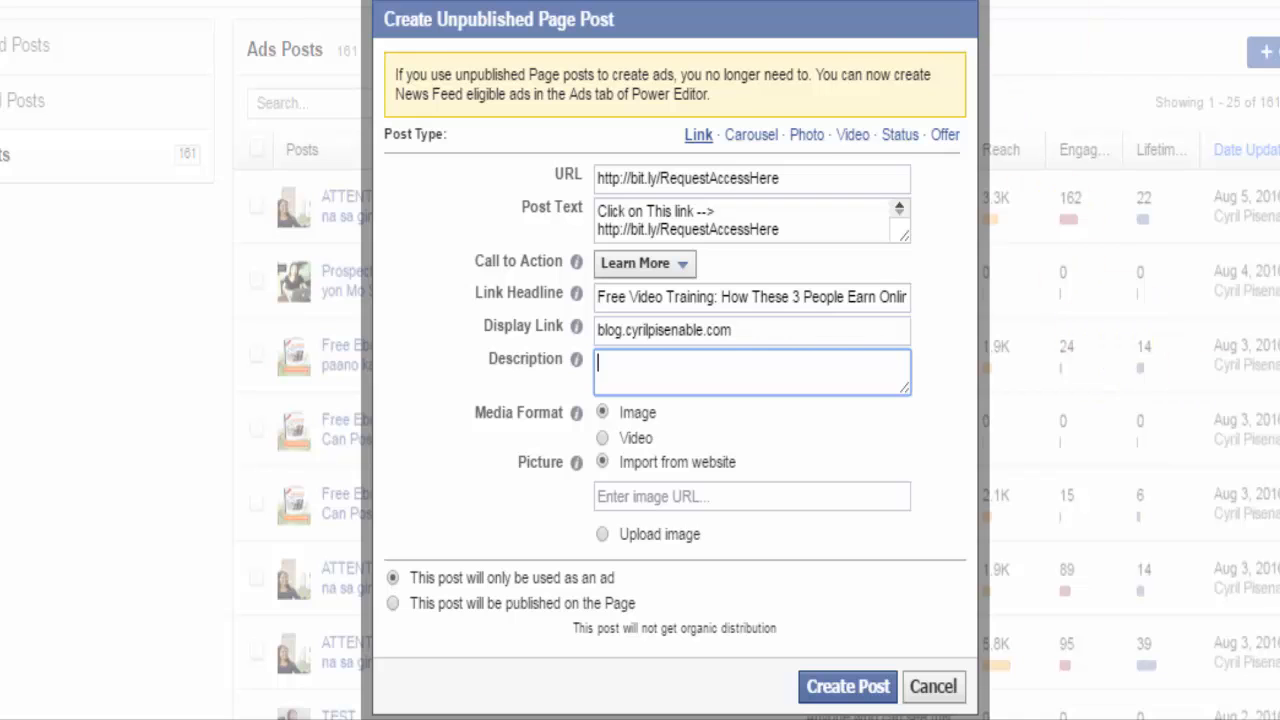
key(alt+Tab)
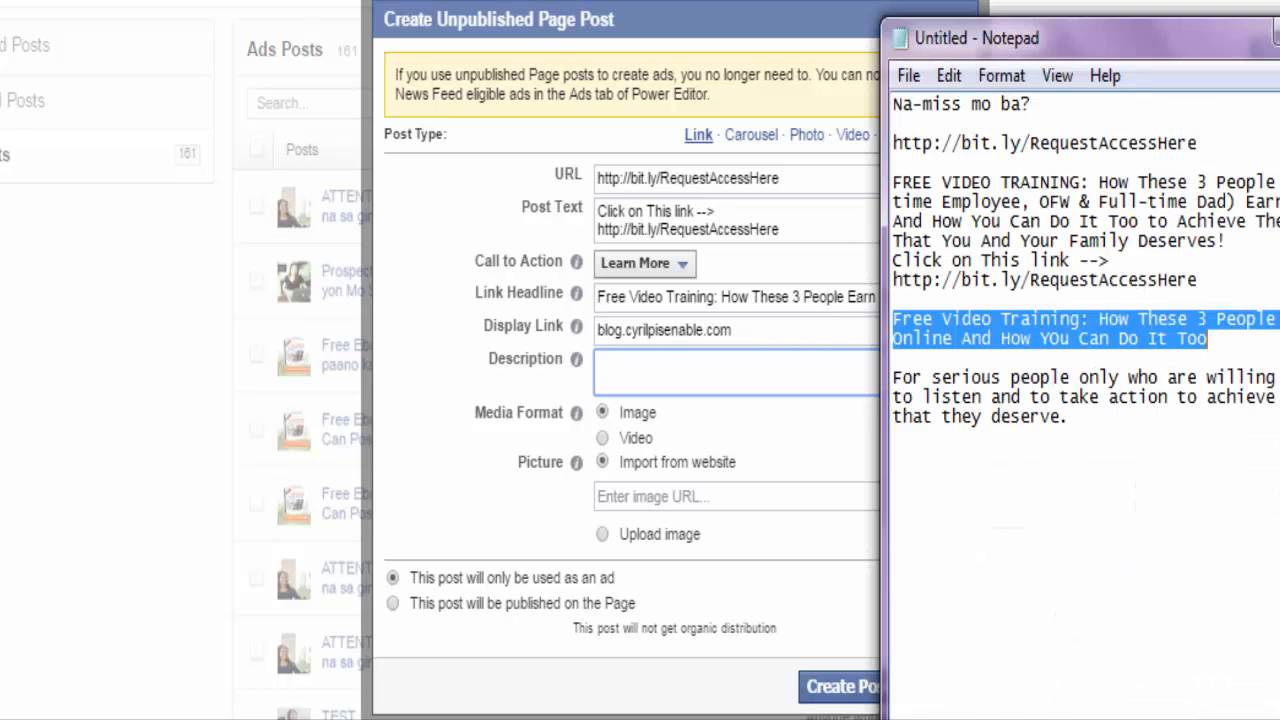
drag(1143, 443, 877, 386)
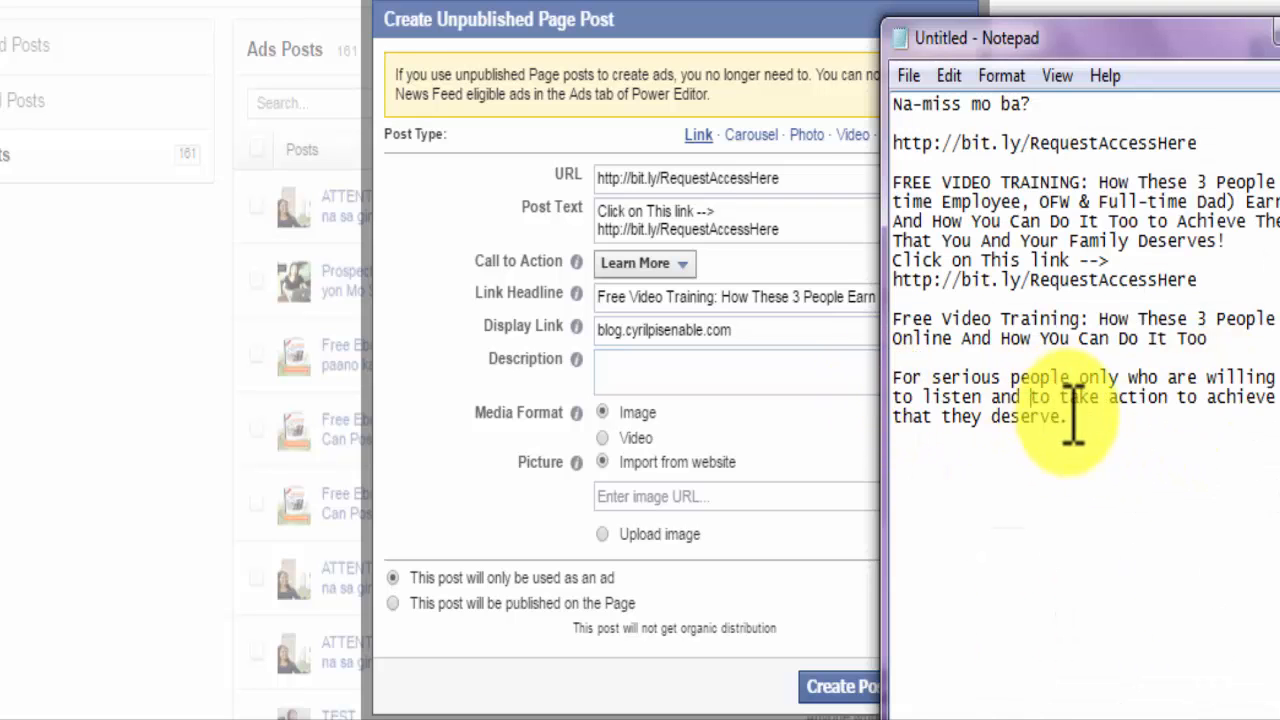
drag(1071, 428, 894, 380)
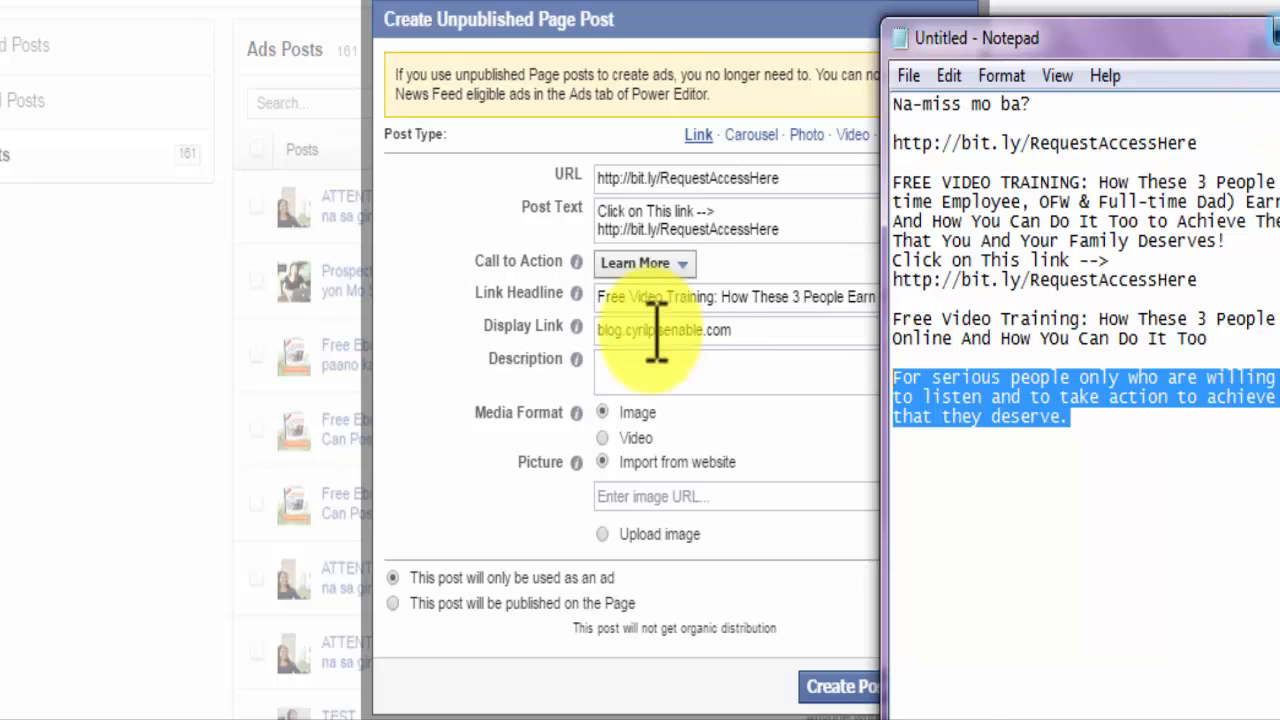
click(609, 362)
text(For serious people only who are willing to learn, to listen and to take action to achieve the life that they deserve.)
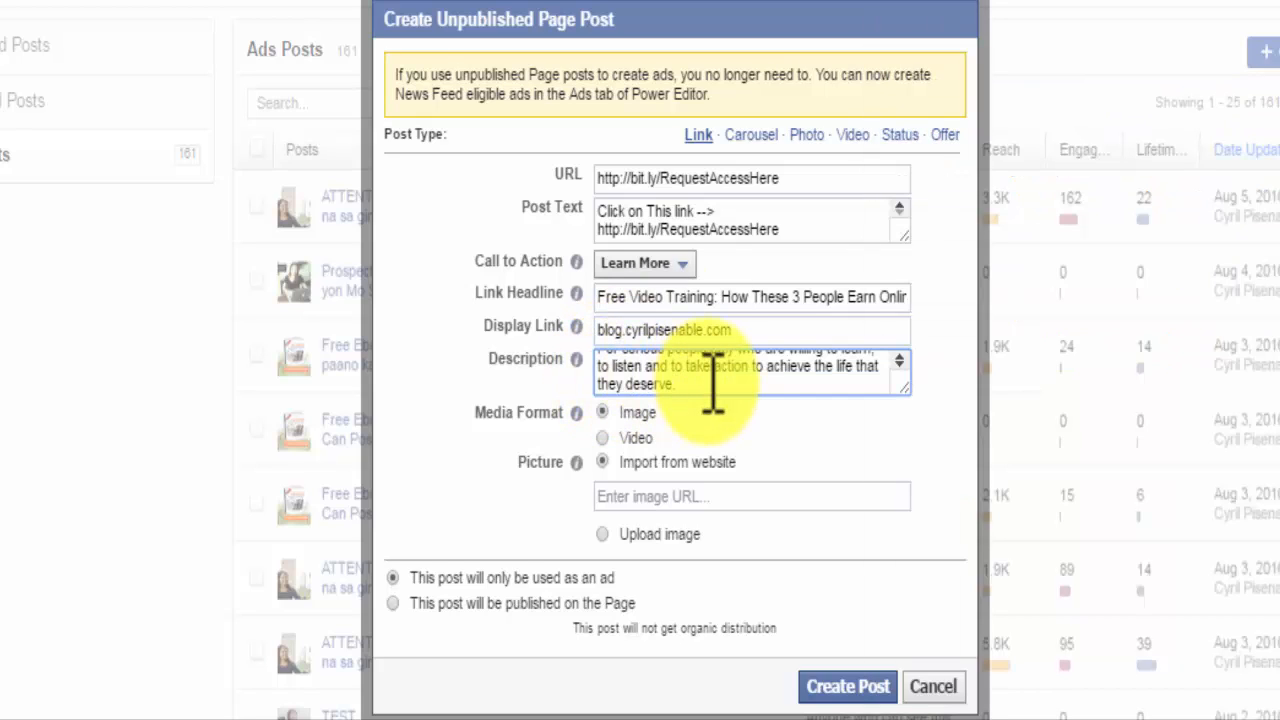
scroll(712, 381, up, 1)
scroll(712, 381, down, 1)
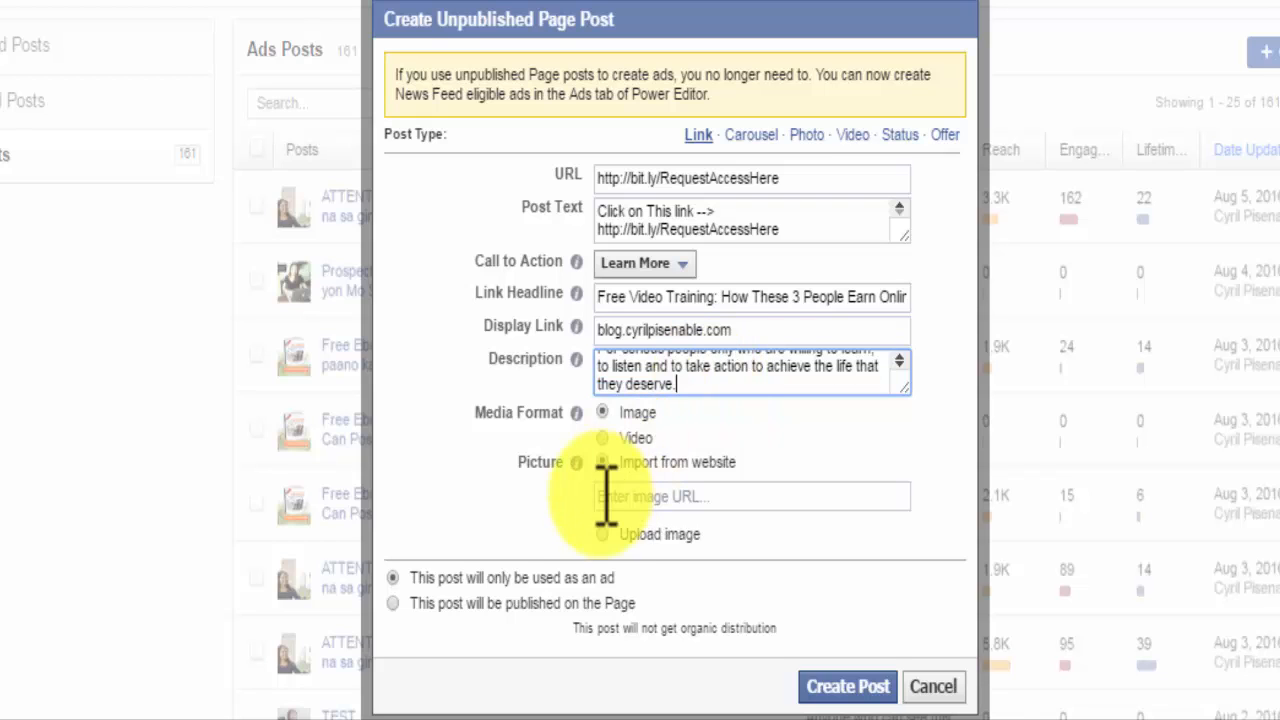
Switch the picture source to Upload image and choose the "For Facebook Posting" image from the Desktop
click(603, 534)
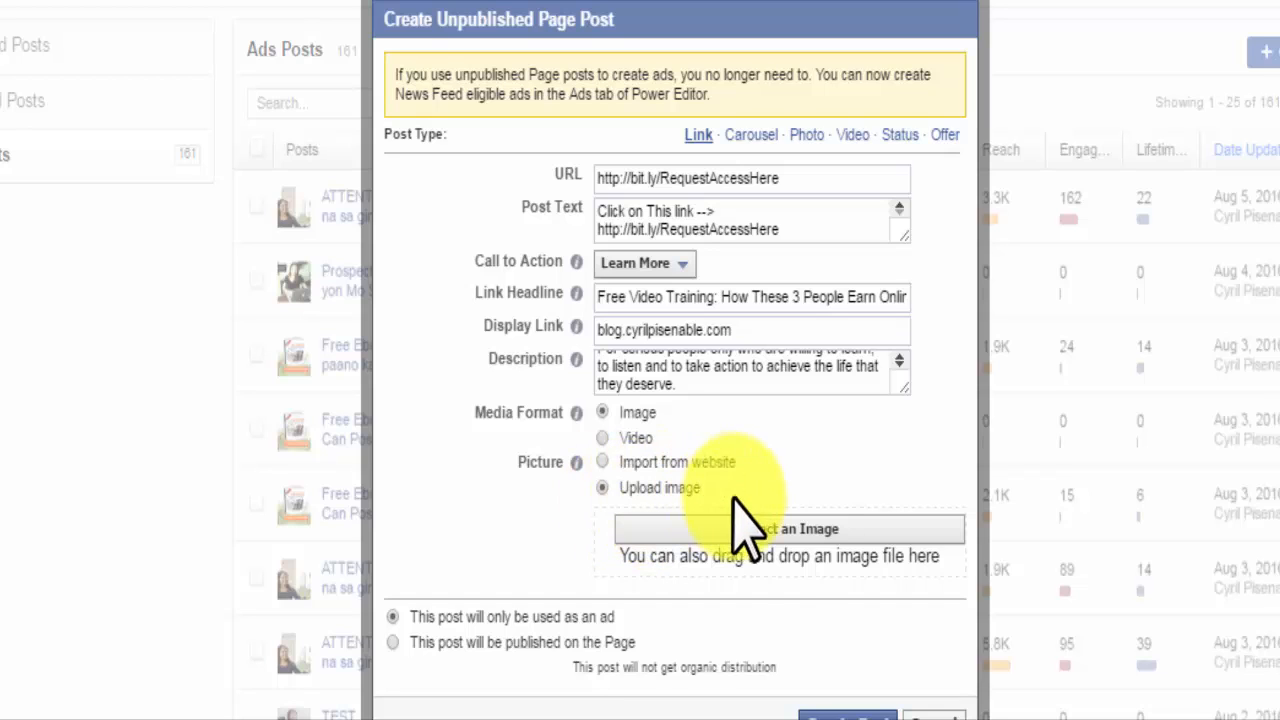
click(790, 538)
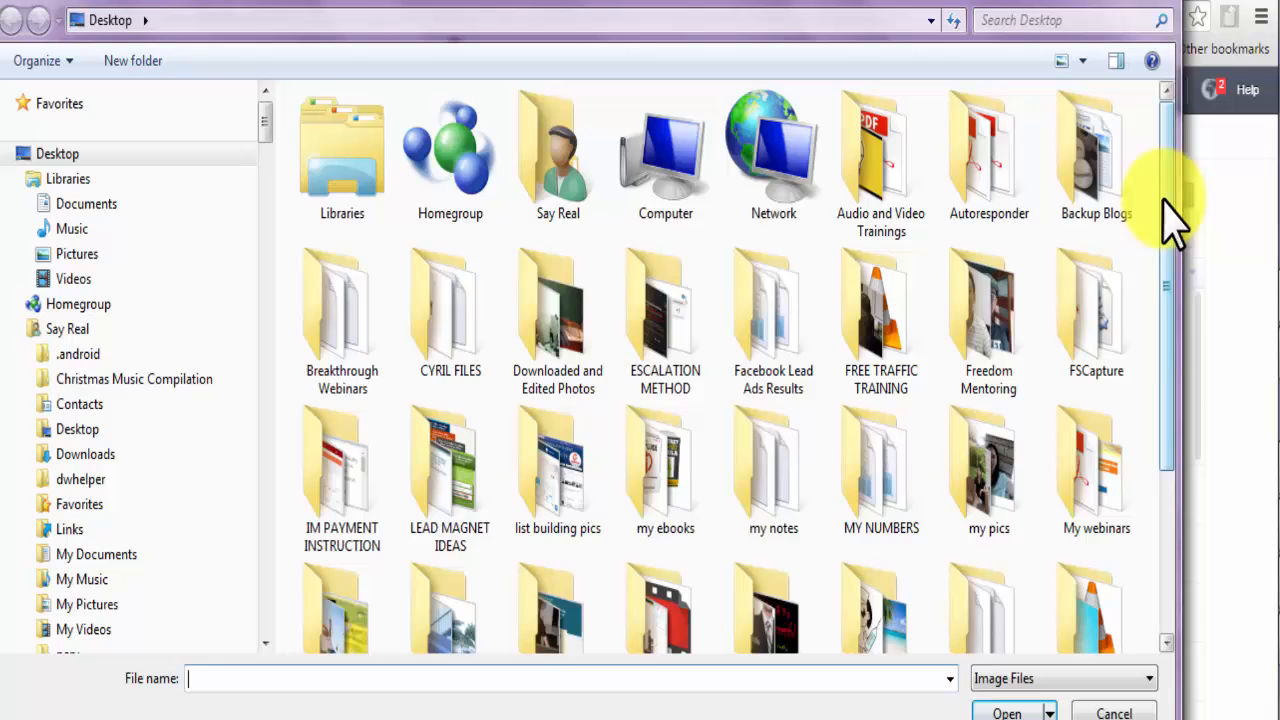
drag(1165, 198, 1157, 528)
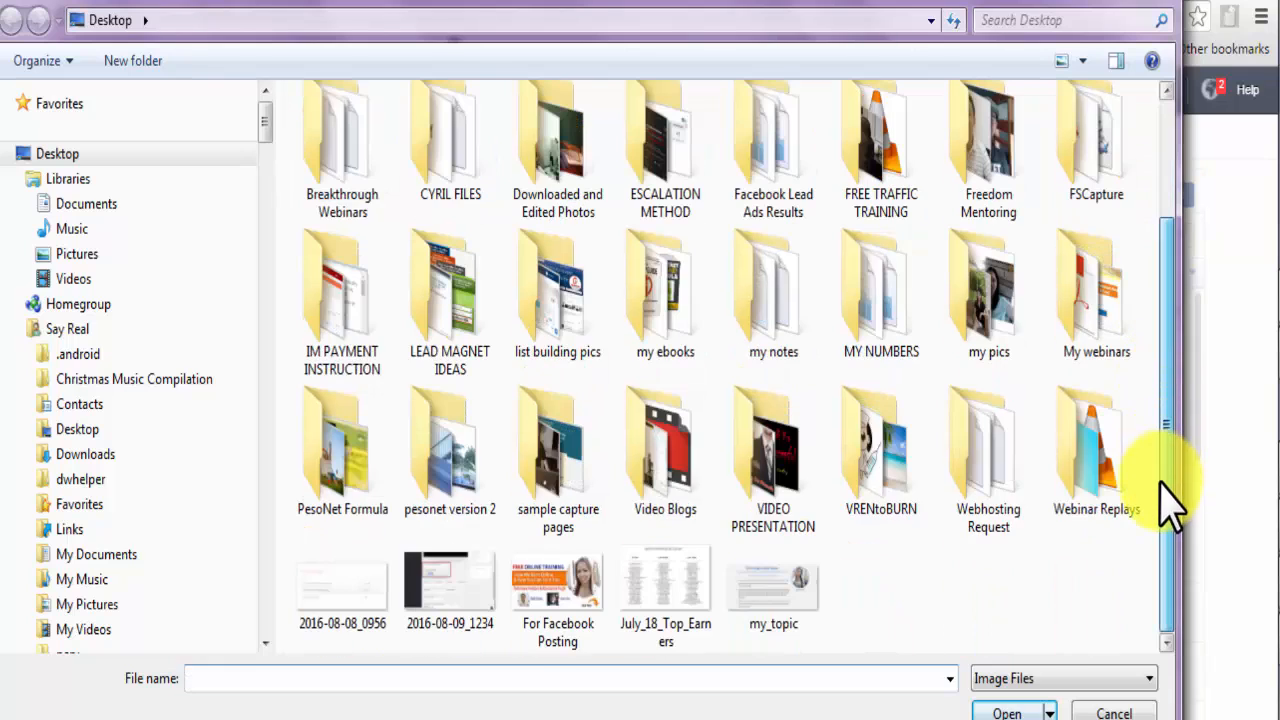
click(588, 578)
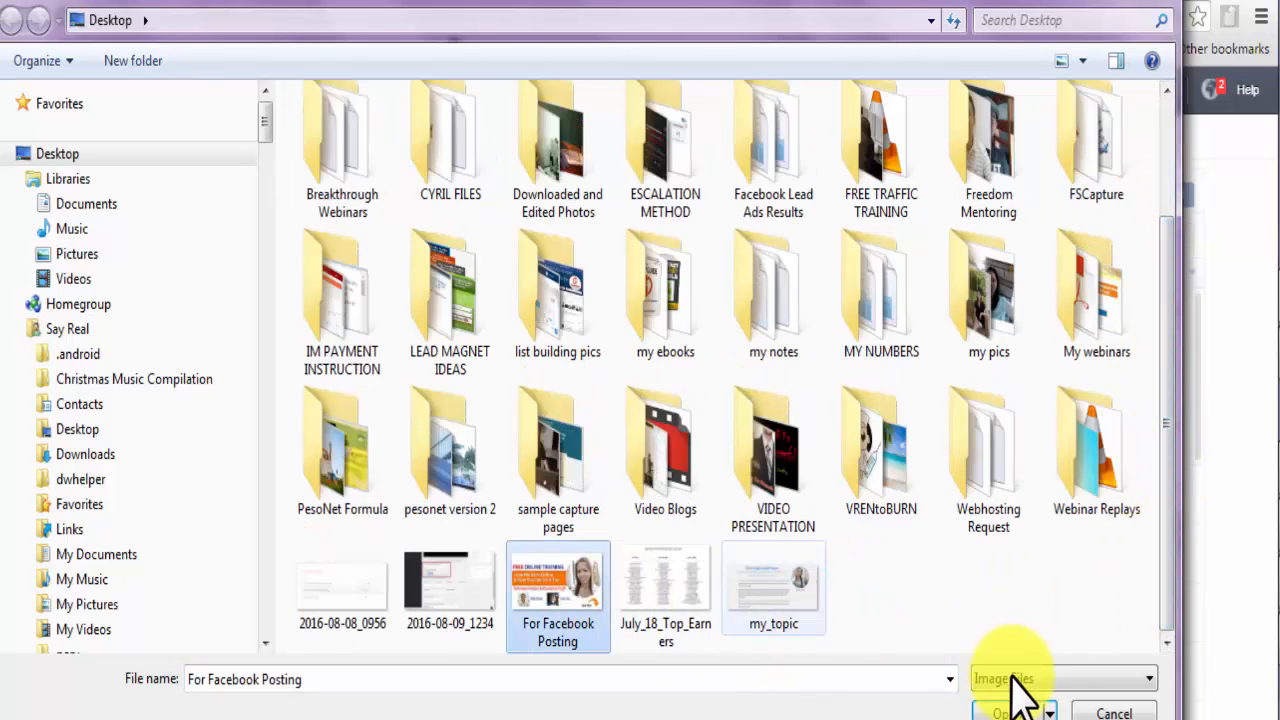
click(1006, 710)
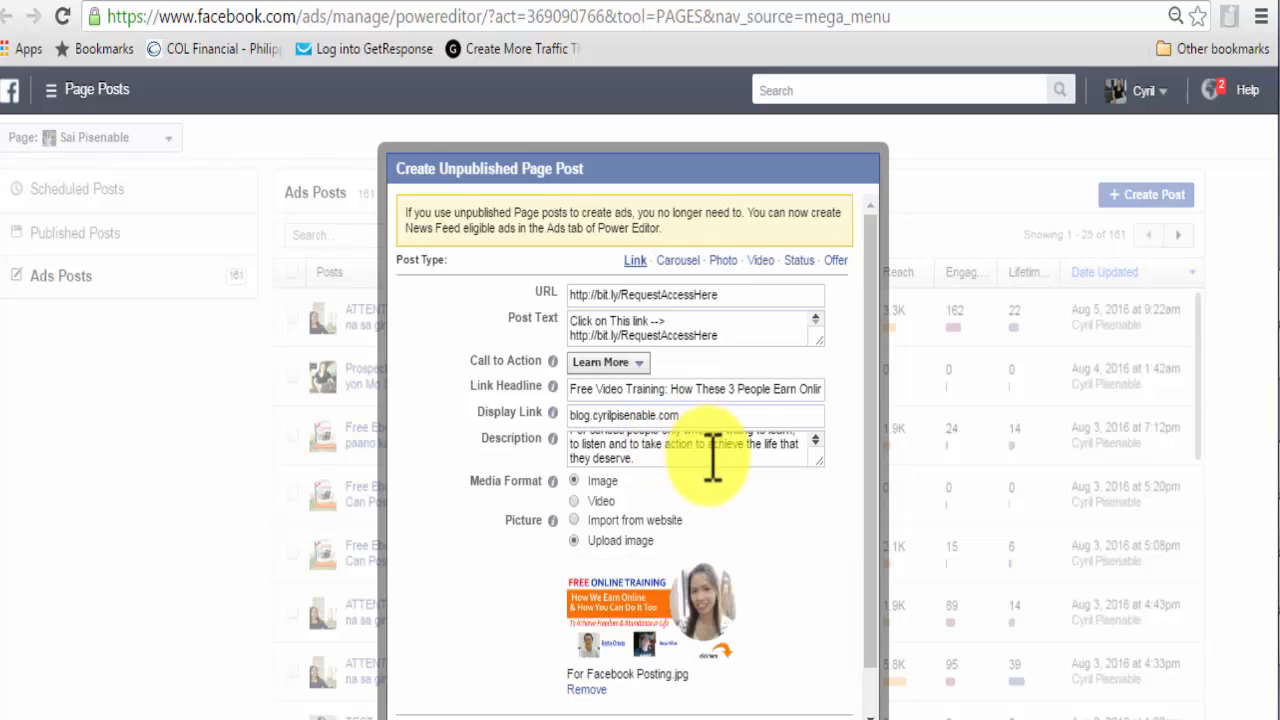
Set the post to be published on the Page and target its location to Philippines
scroll(745, 505, down, 1)
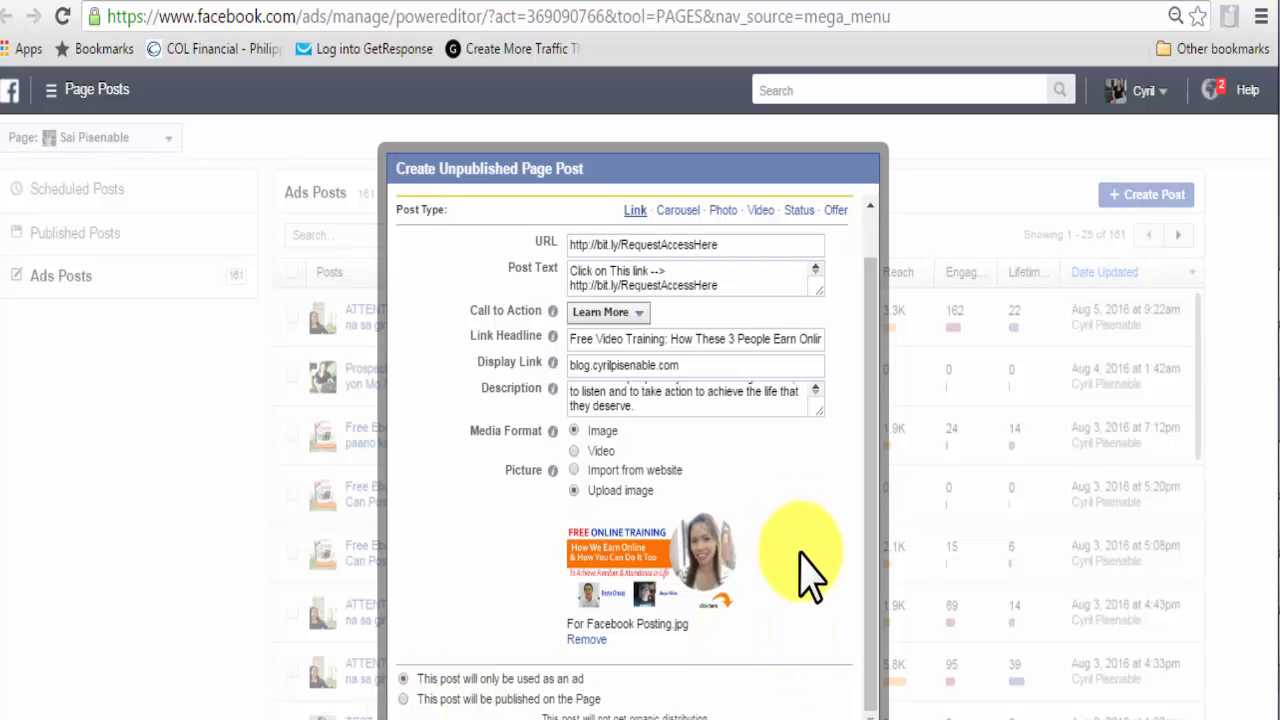
click(403, 700)
scroll(805, 575, down, 1)
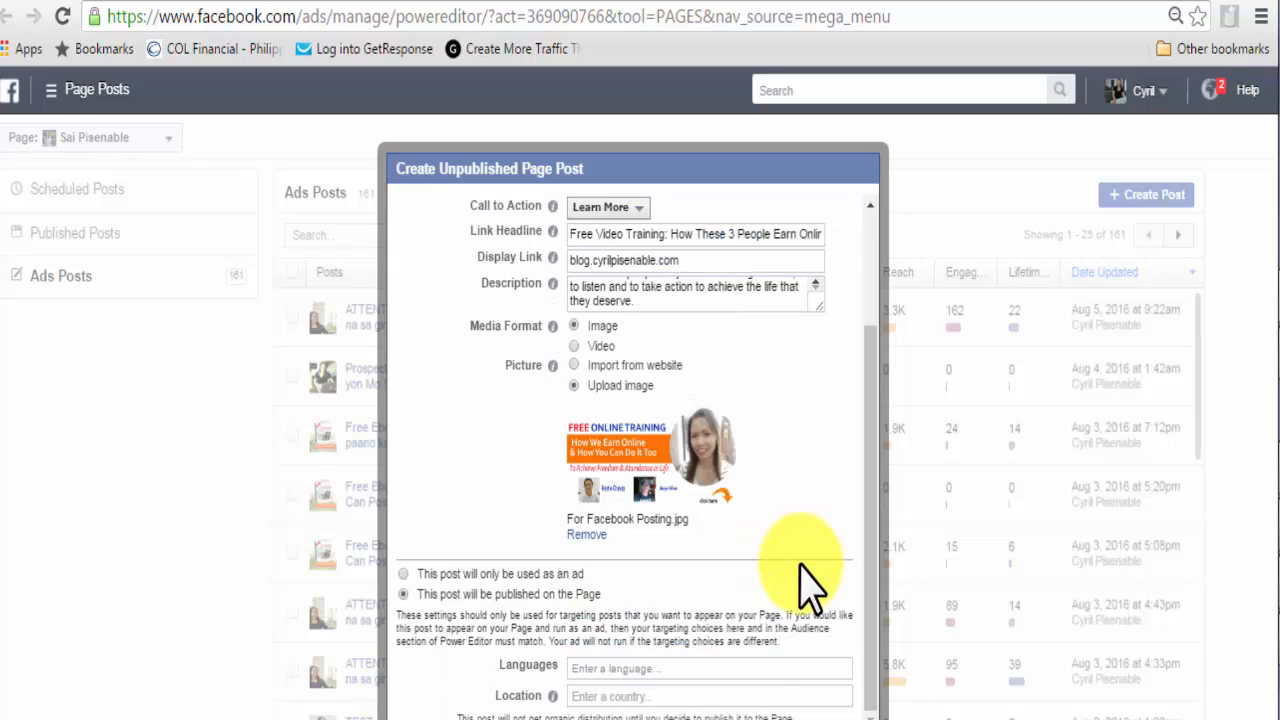
click(643, 694)
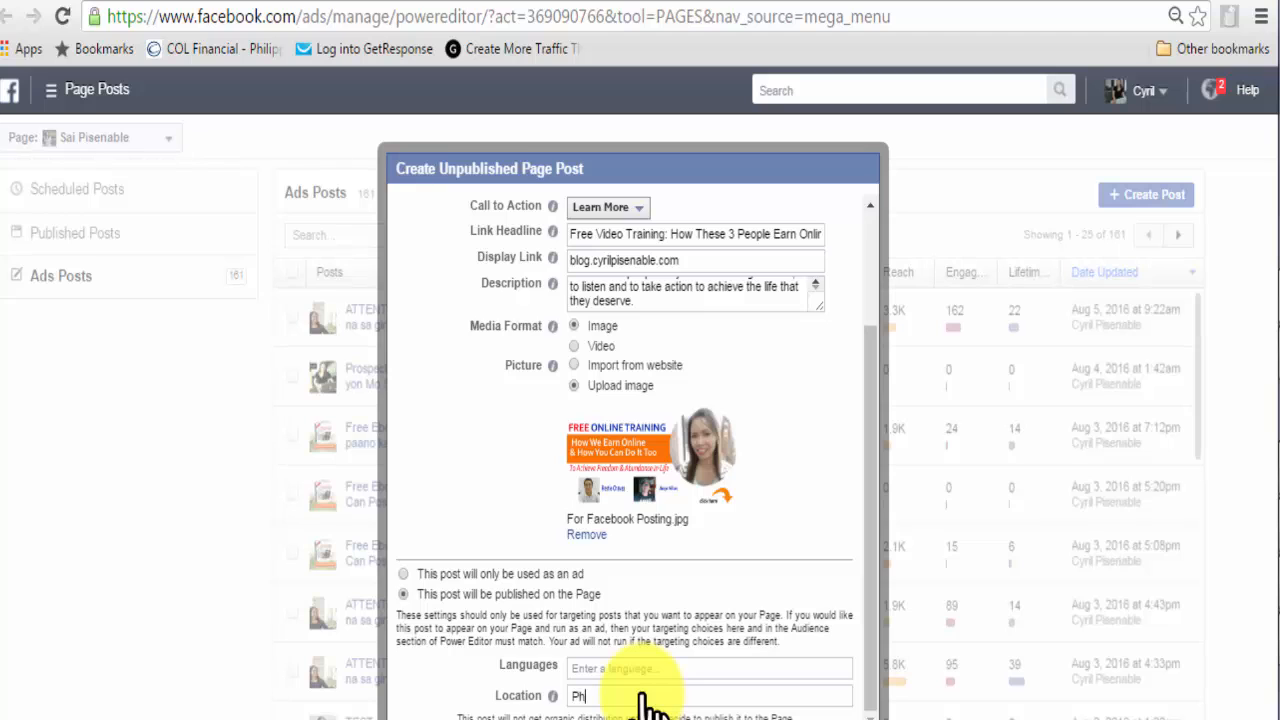
click(456, 681)
click(694, 692)
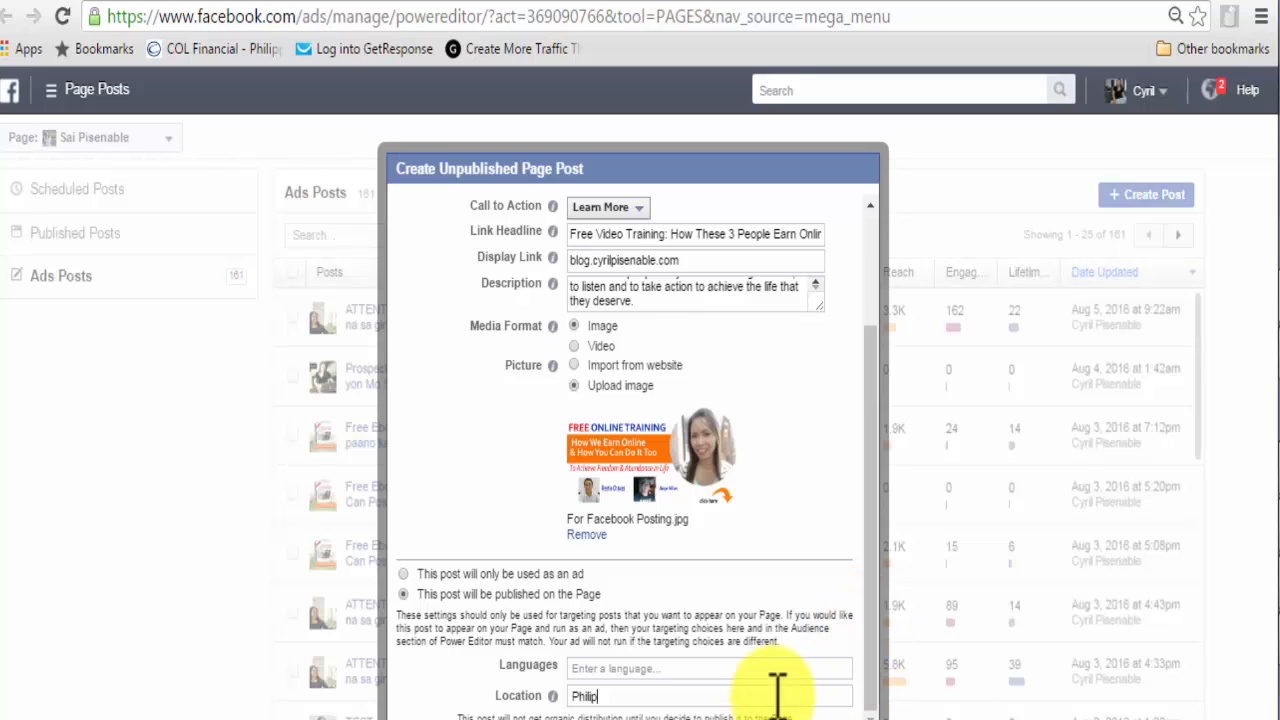
text(Philippines)
click(489, 696)
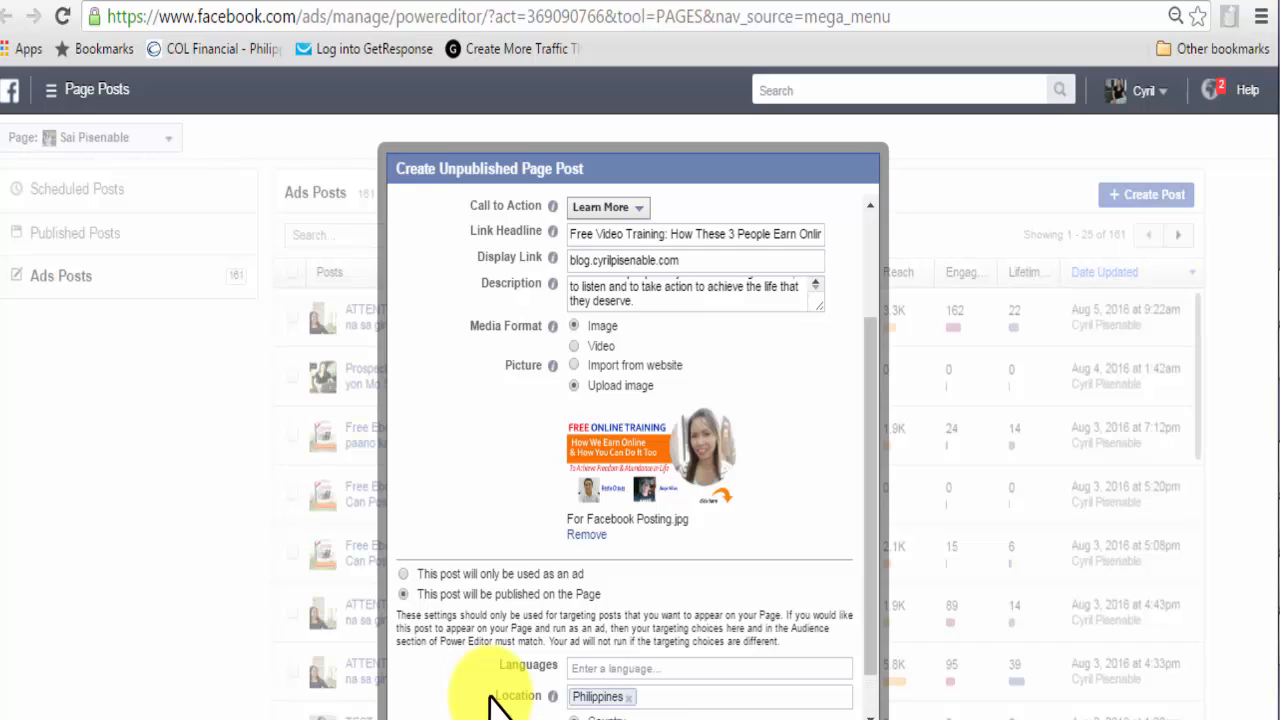
Review the completed fields, create the post and select the new "FREE VIDEO TRAINING" entry in Ads Posts
scroll(694, 708, down, 1)
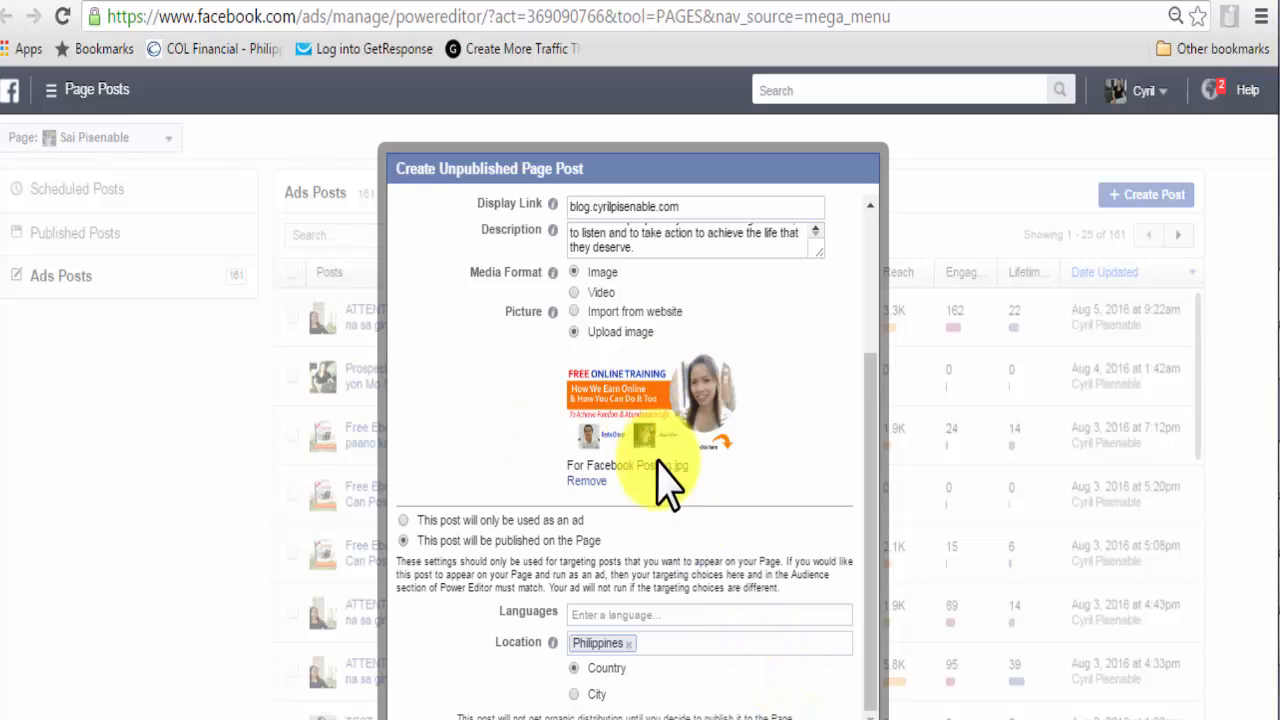
scroll(628, 515, up, 3)
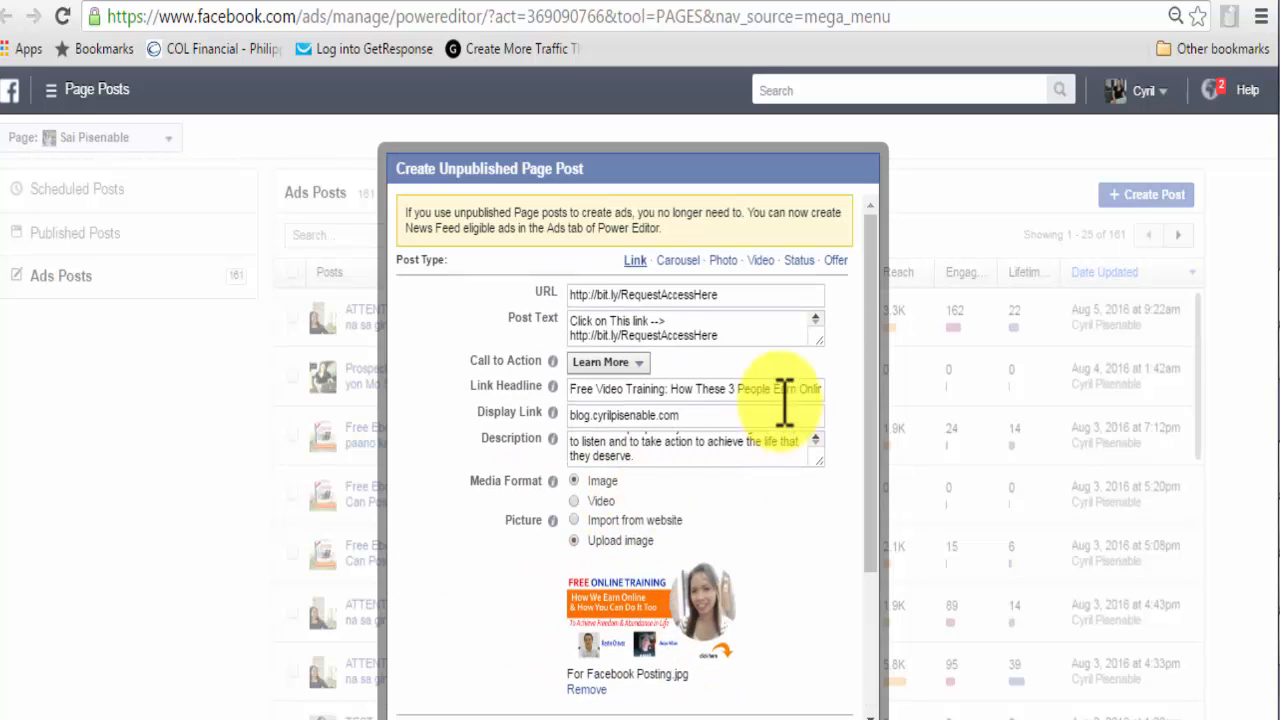
scroll(714, 612, down, 4)
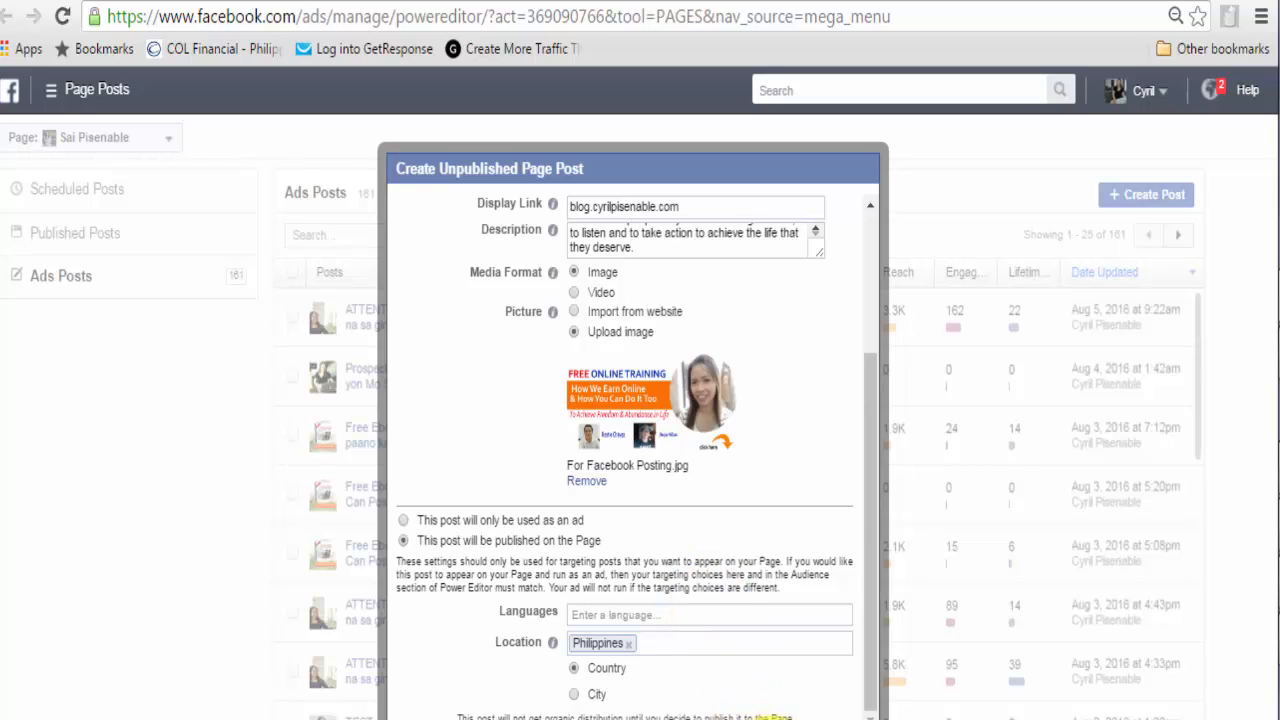
click(775, 715)
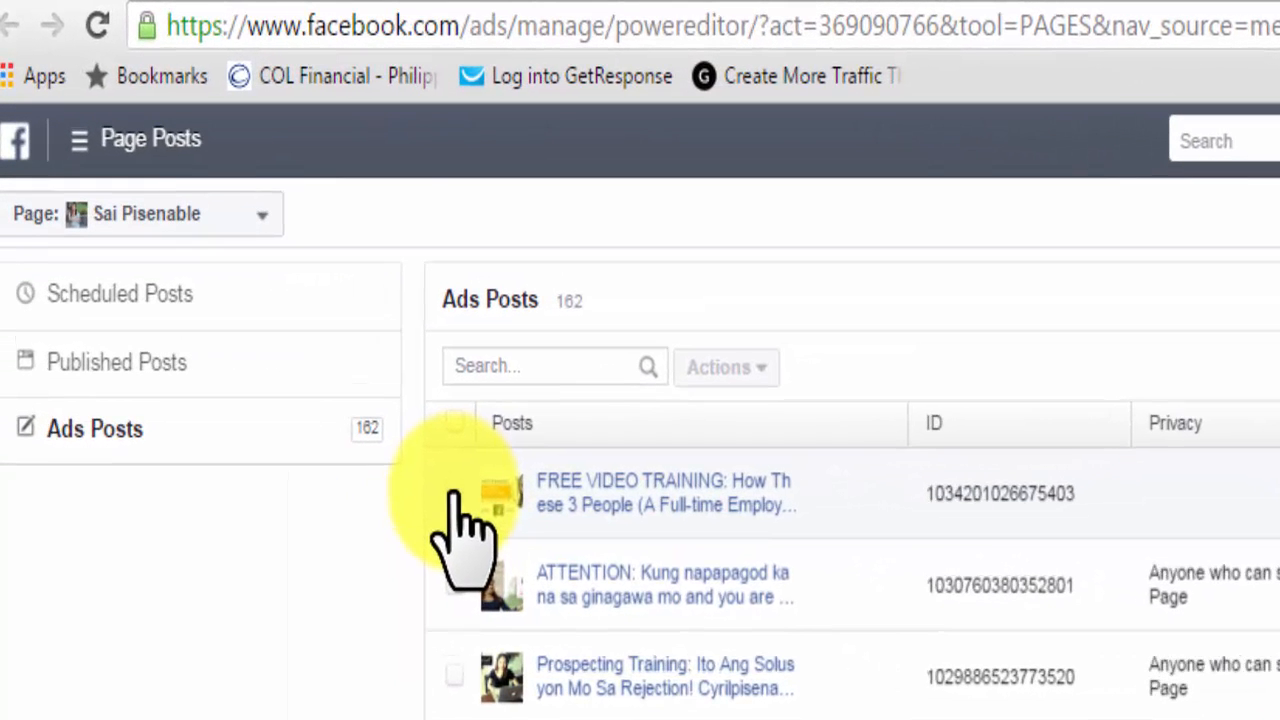
click(454, 492)
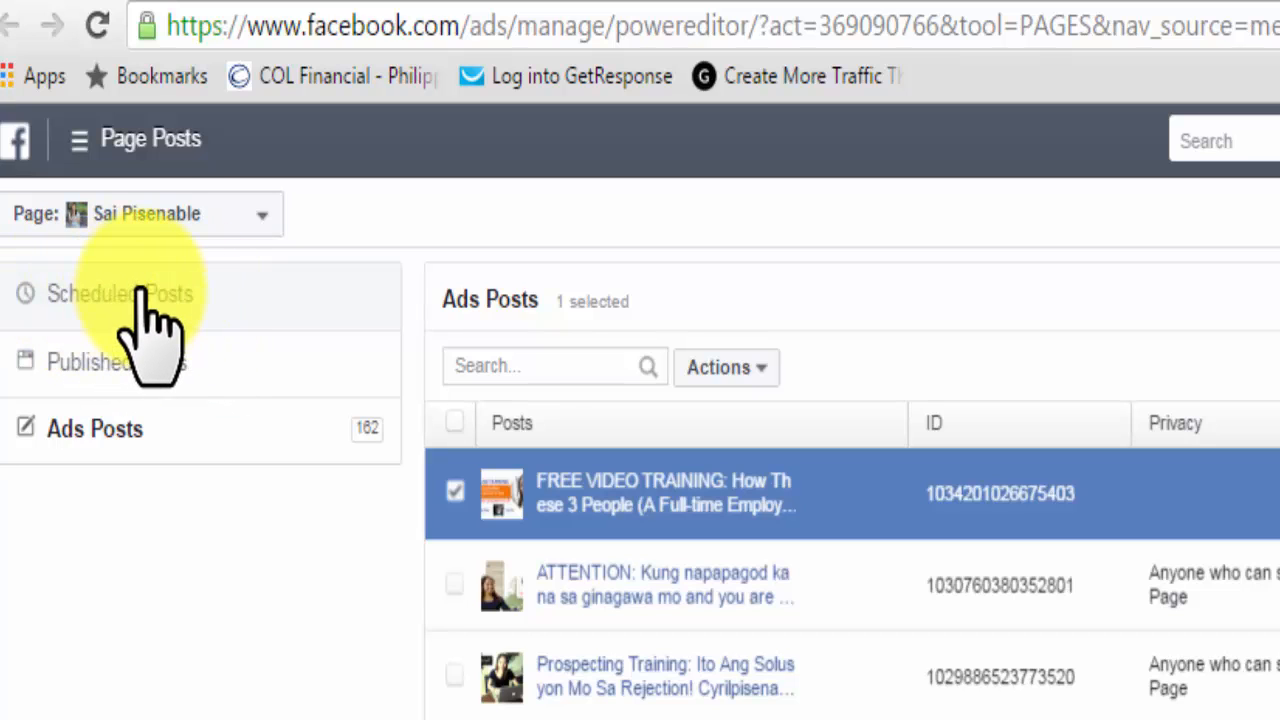
click(727, 370)
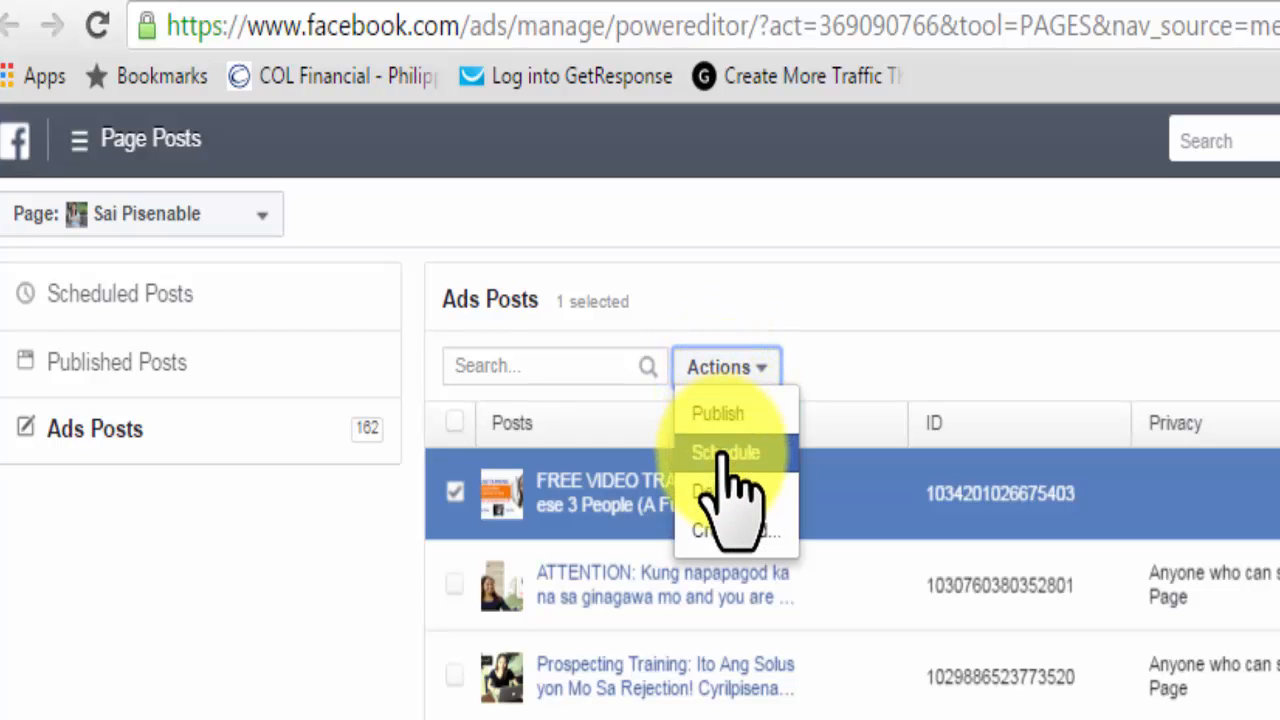
click(722, 455)
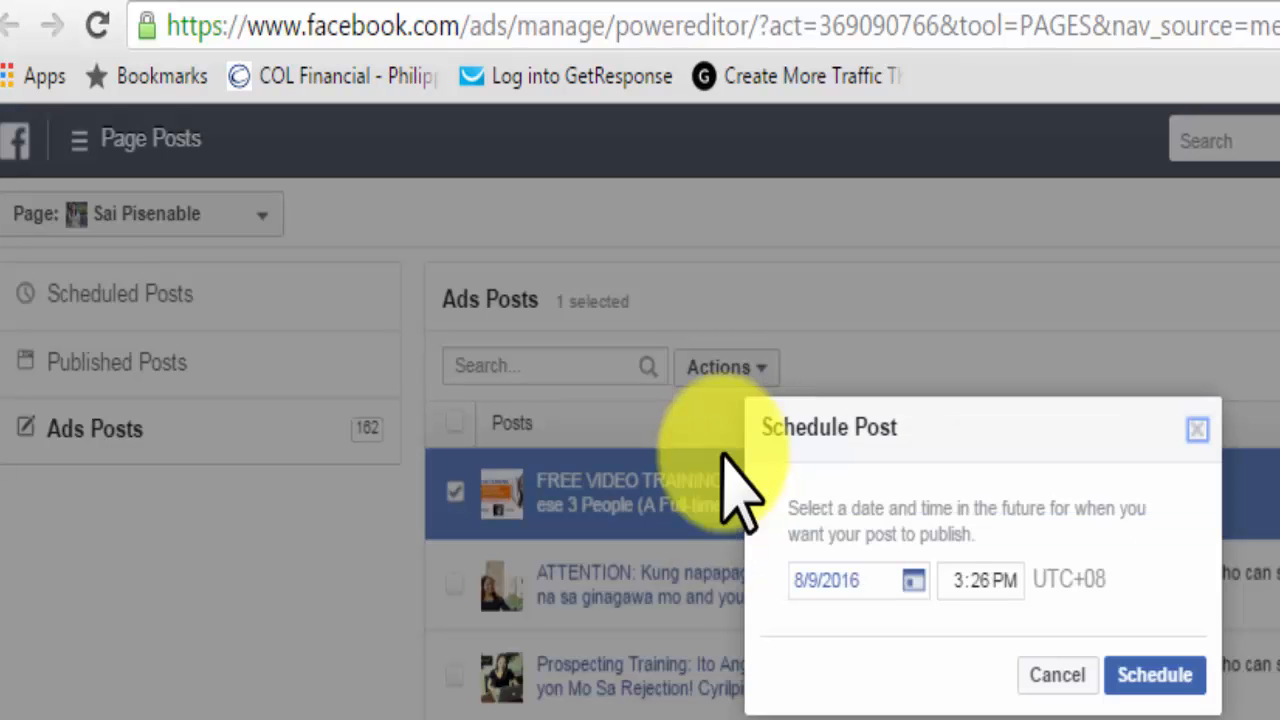
click(912, 582)
click(912, 582)
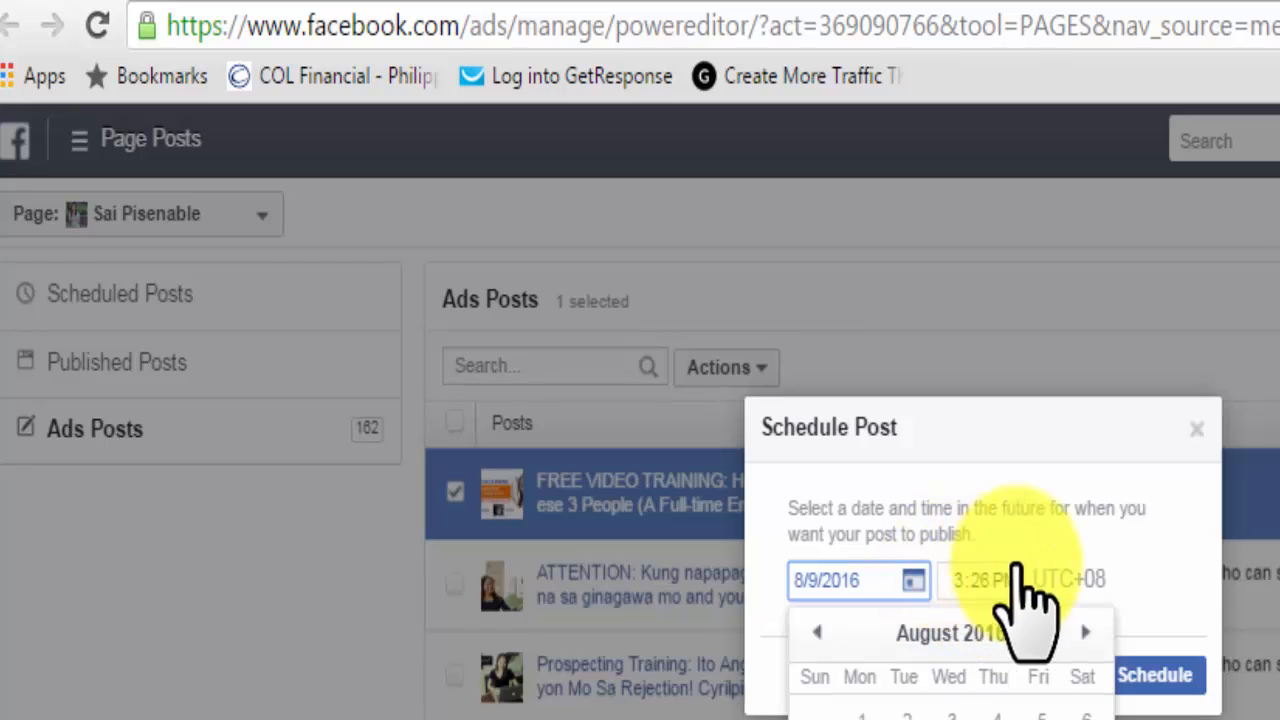
click(1092, 510)
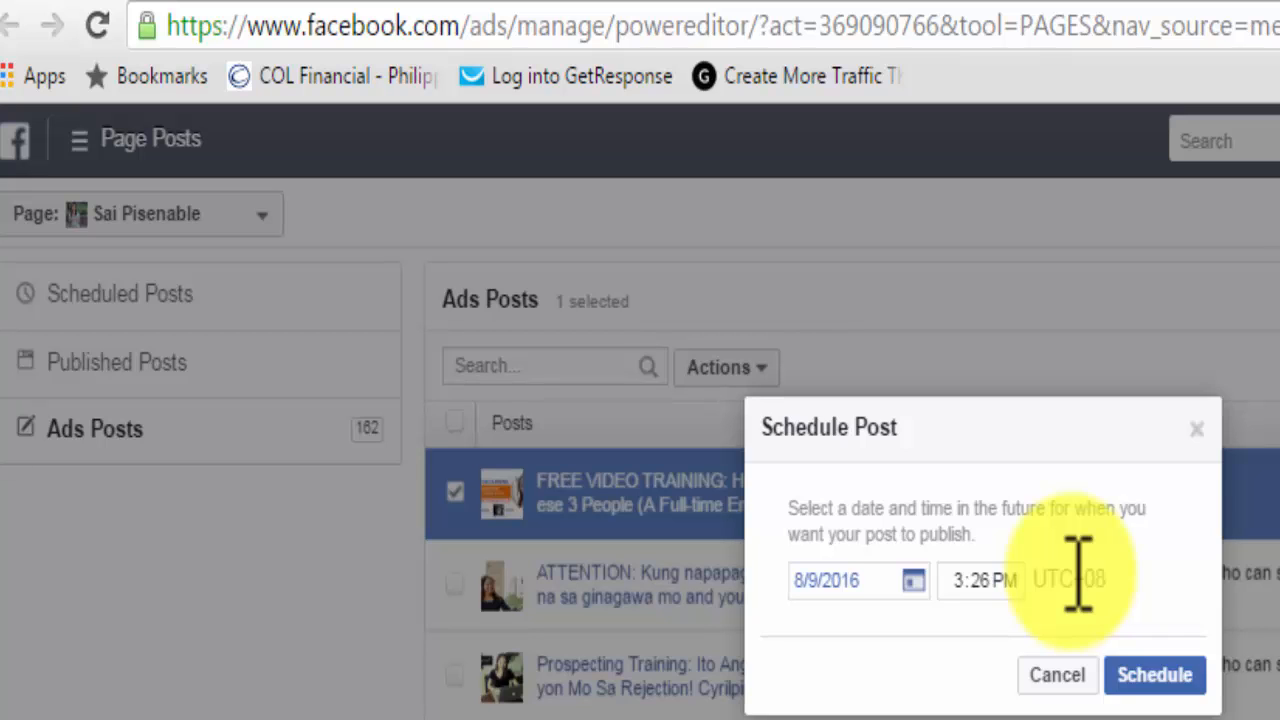
click(1198, 430)
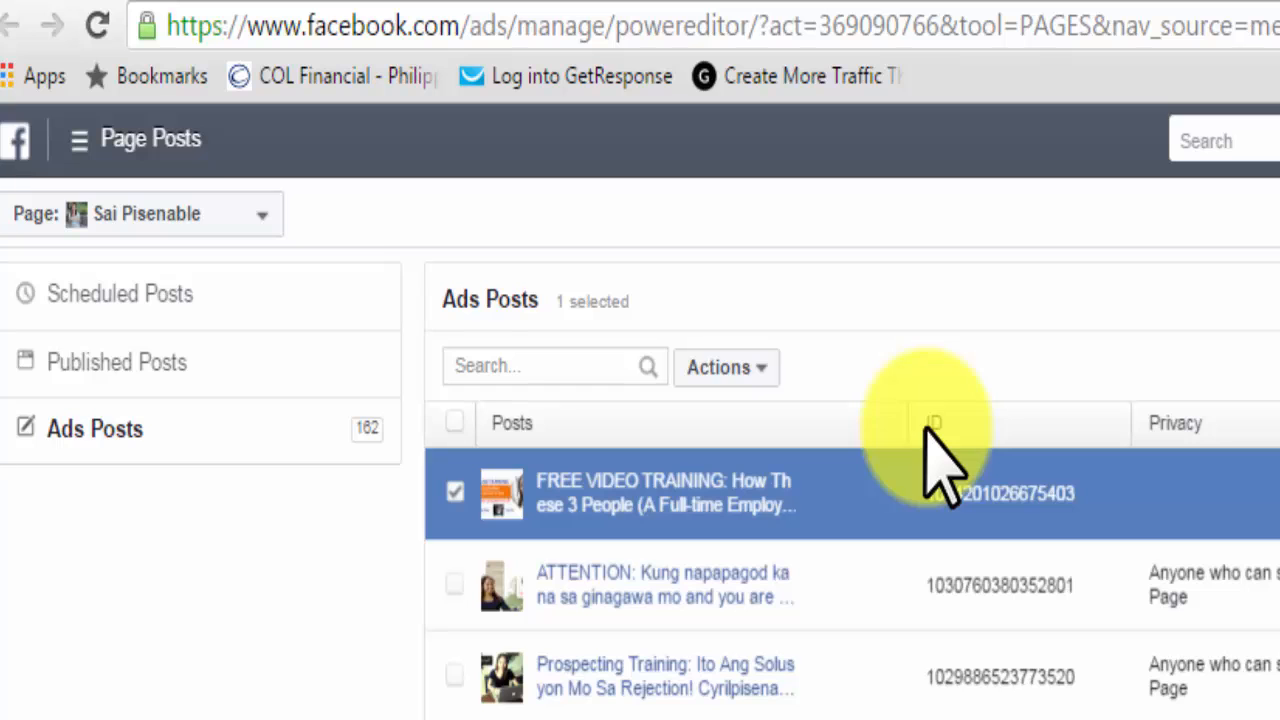
Publish the selected "FREE VIDEO TRAINING" post to the page
click(728, 367)
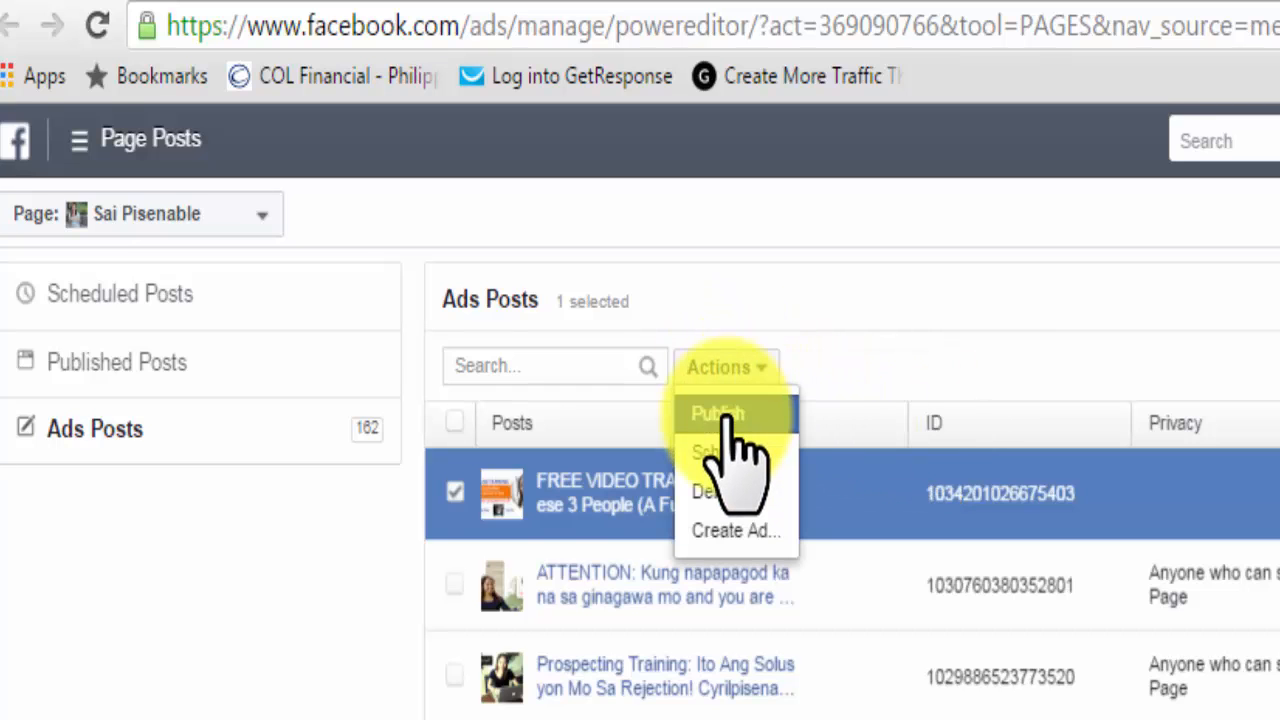
click(727, 413)
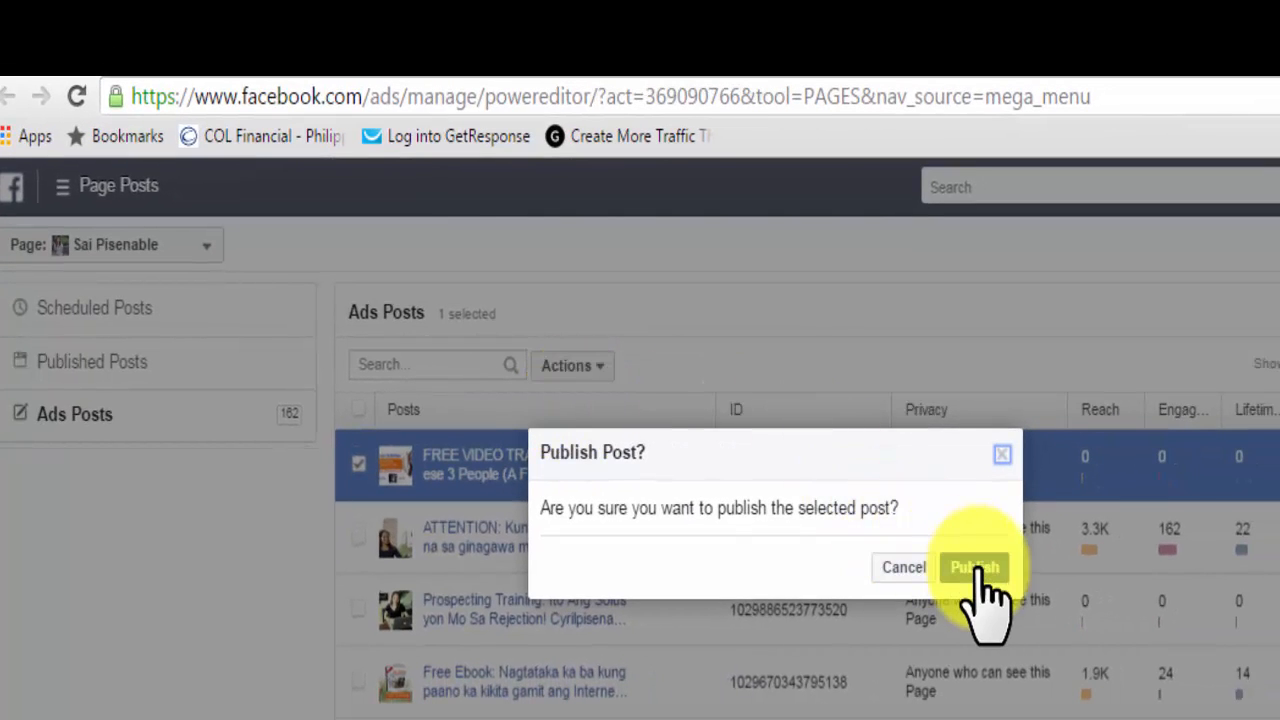
click(975, 567)
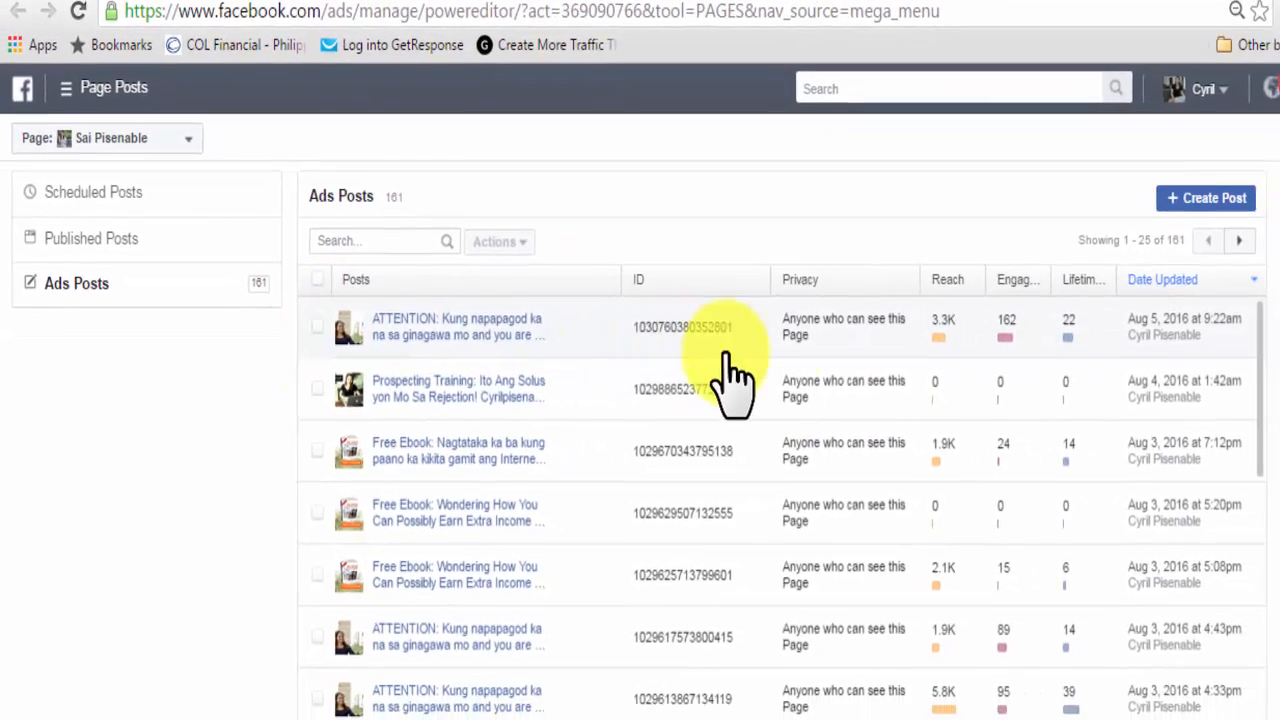
Switch from Ads Posts to the Facebook page's timeline and reload it from the top
drag(710, 335, 635, 140)
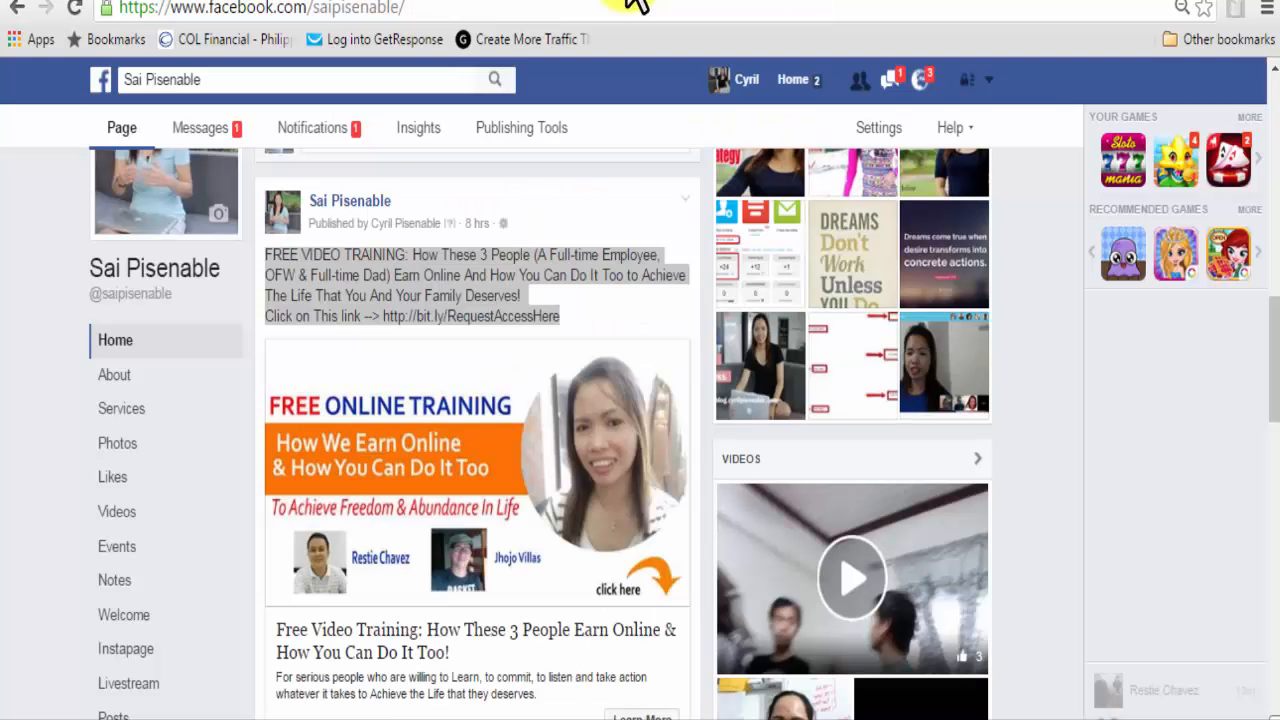
triple_click(575, 255)
scroll(560, 300, up, 2)
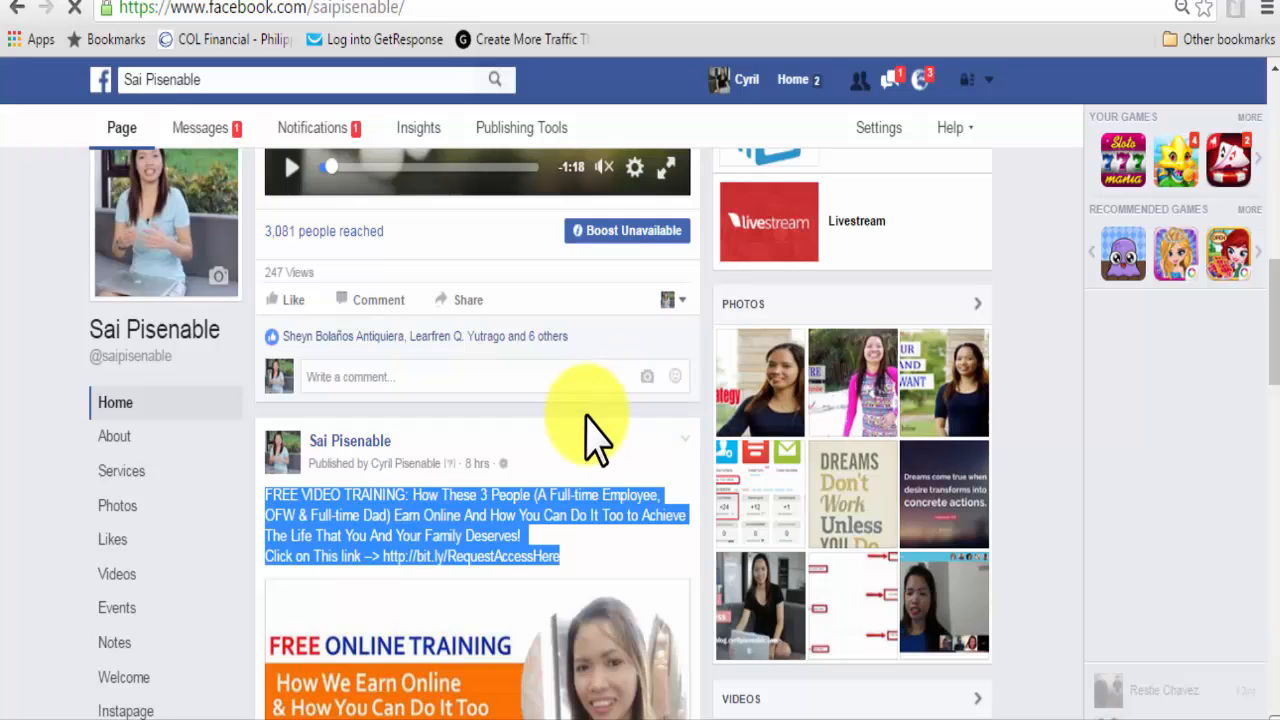
scroll(585, 375, up, 1)
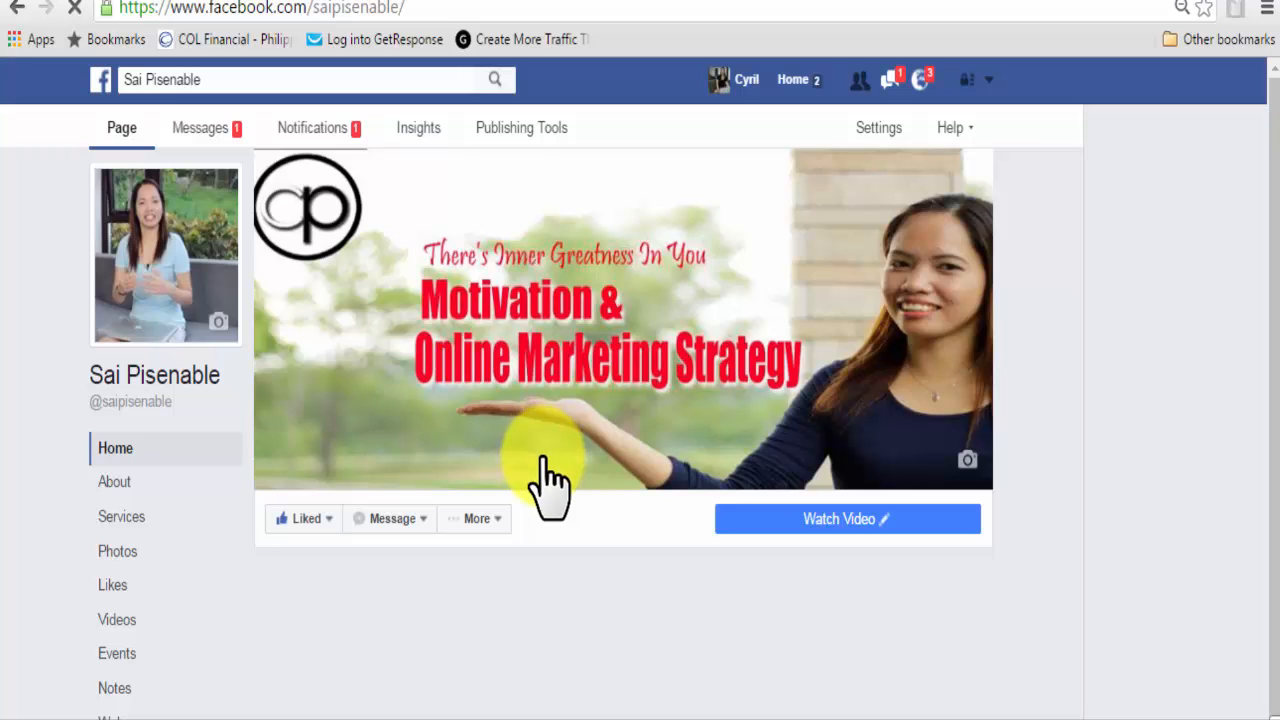
Look through the reloaded page timeline for the newly published "FREE VIDEO TRAINING" post
scroll(542, 483, down, 1)
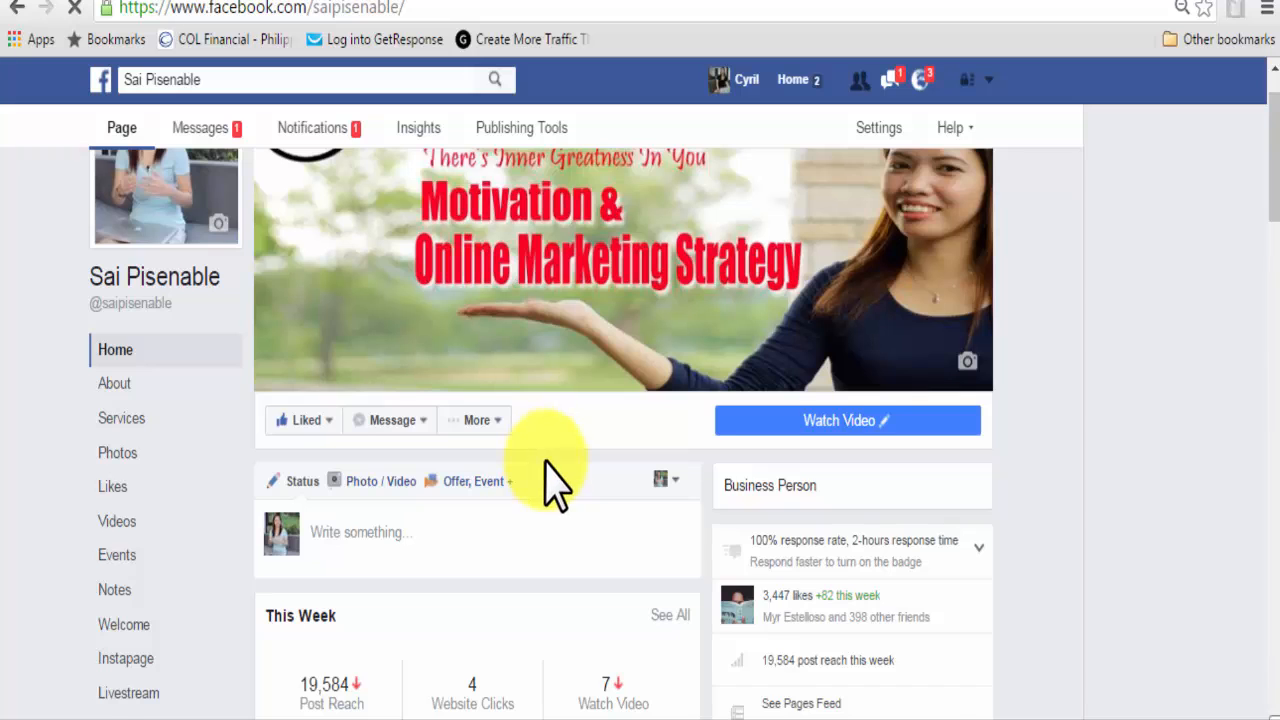
scroll(546, 462, down, 1)
scroll(557, 482, down, 5)
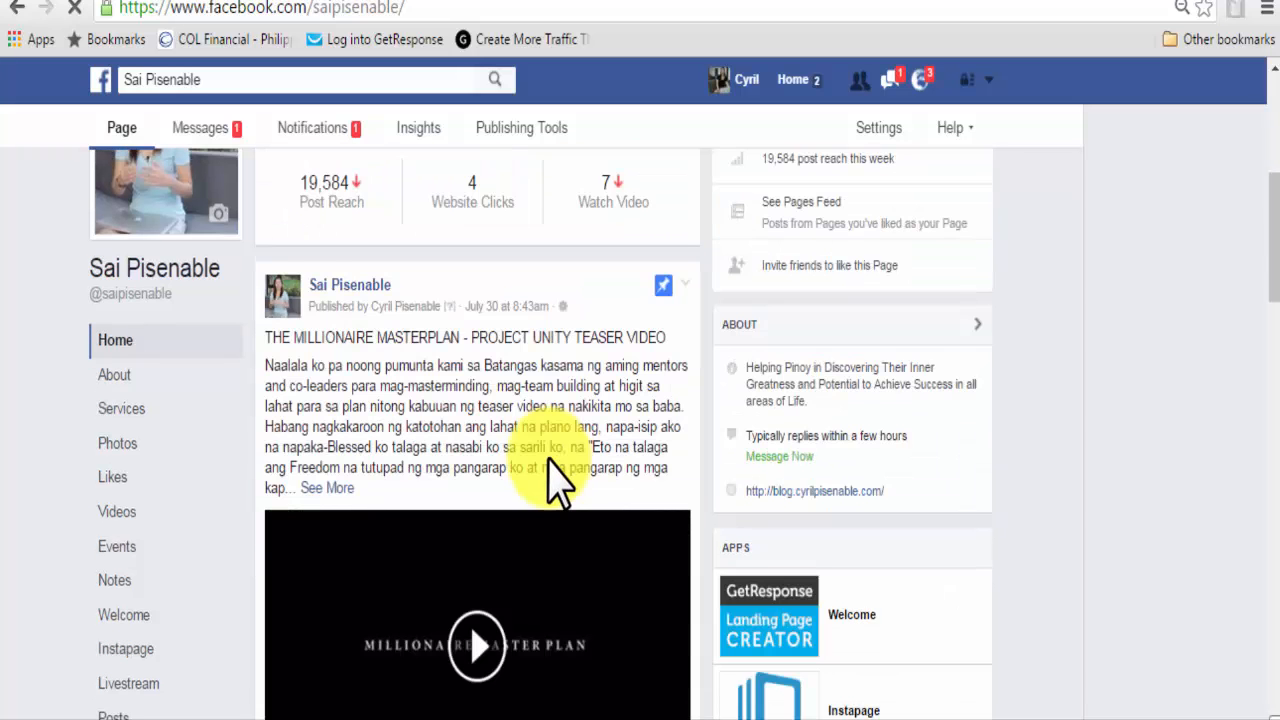
scroll(549, 463, down, 1)
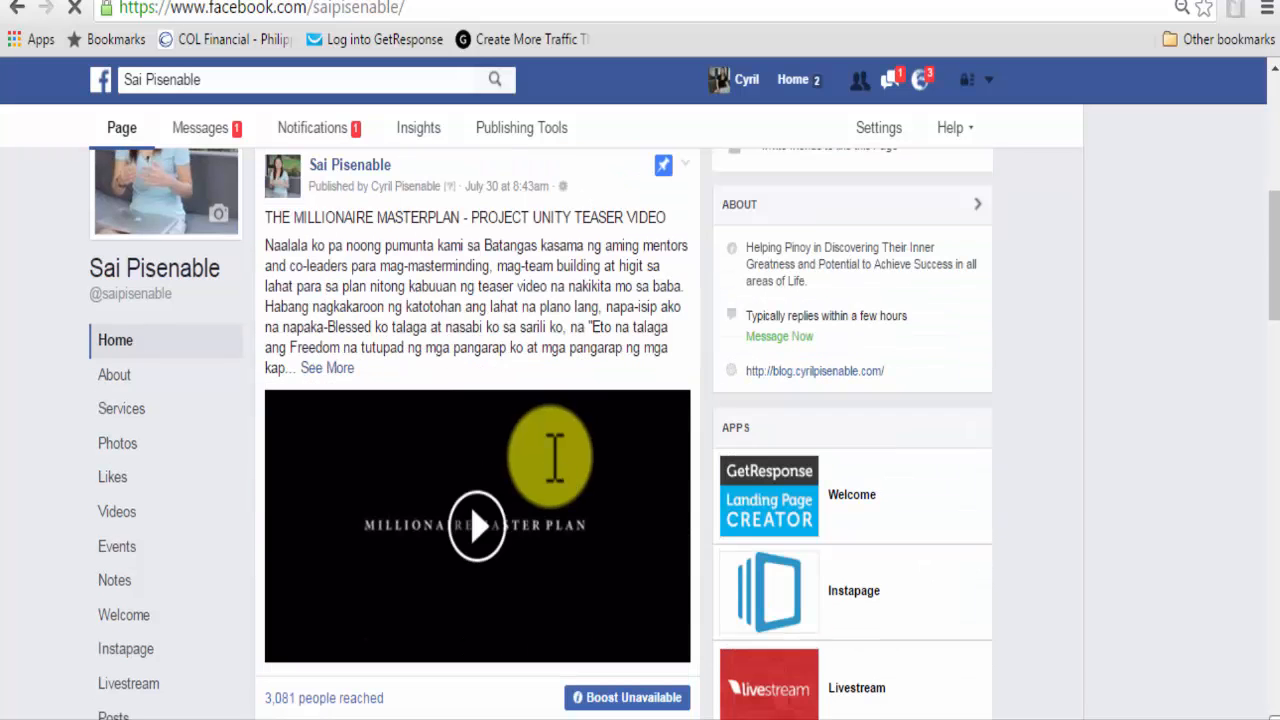
scroll(535, 410, down, 1)
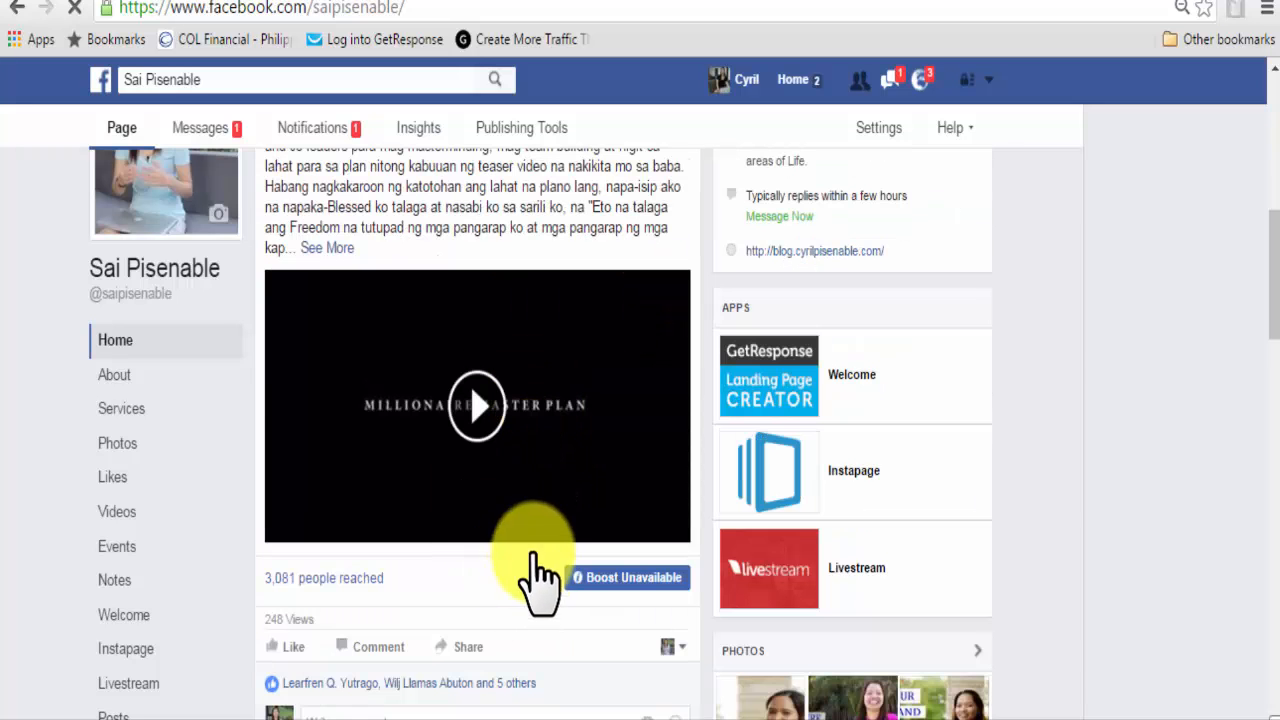
scroll(520, 540, down, 3)
scroll(478, 434, down, 7)
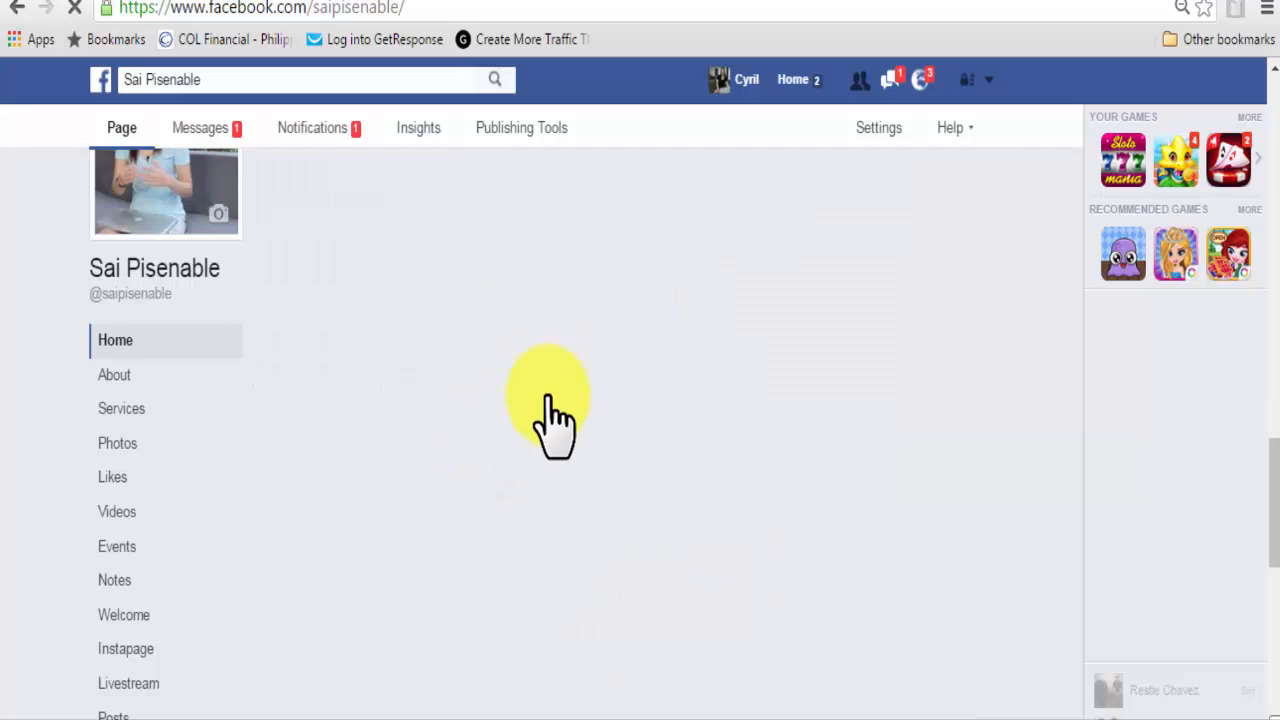
scroll(552, 406, up, 2)
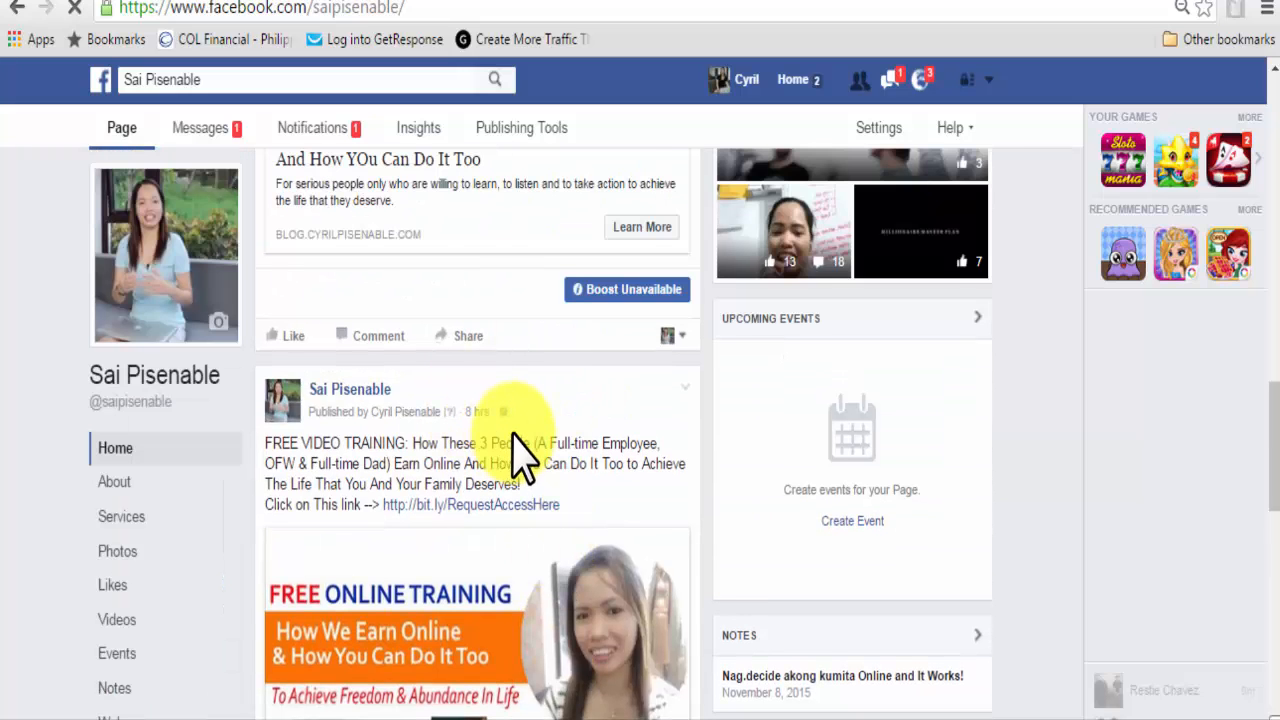
scroll(505, 450, up, 2)
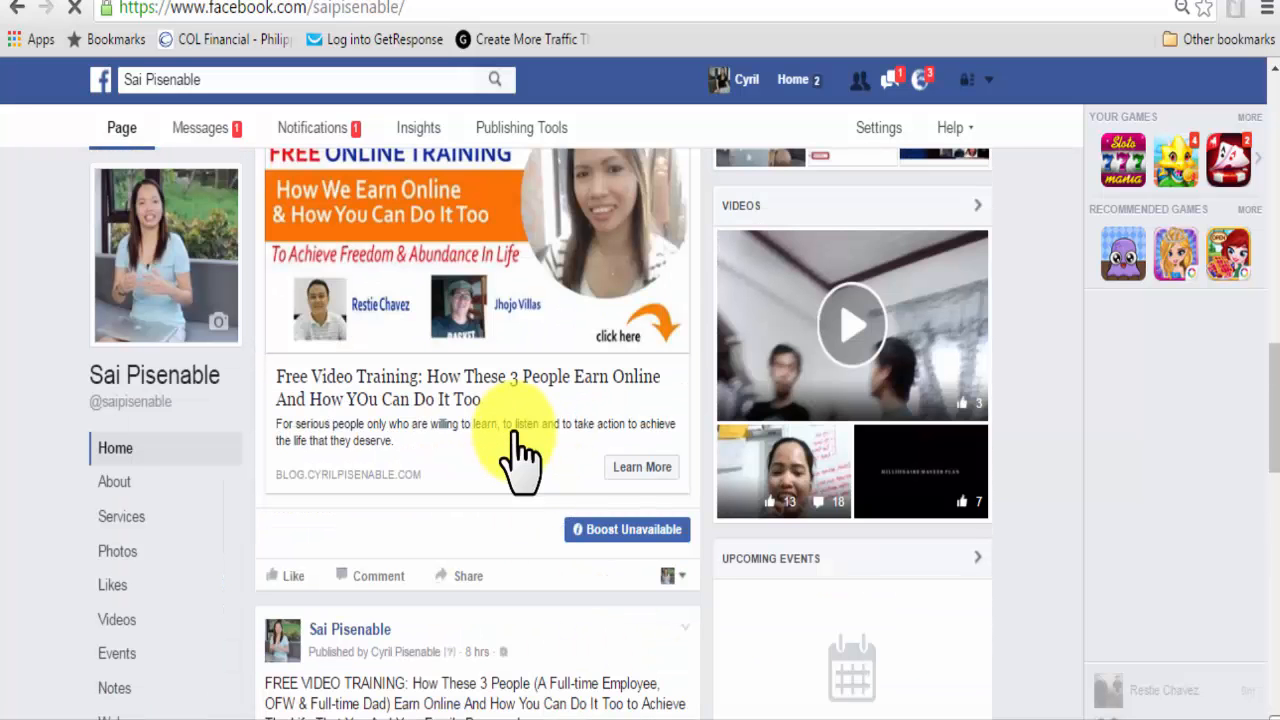
scroll(517, 458, up, 1)
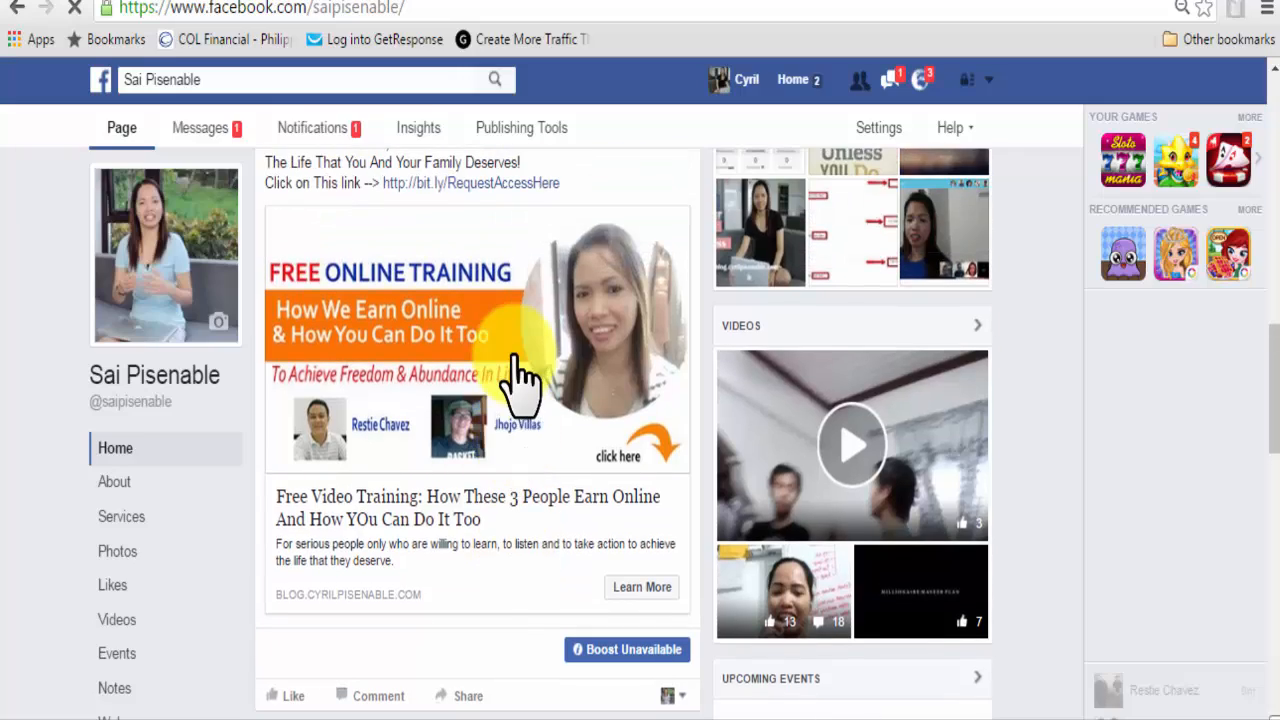
scroll(520, 370, up, 1)
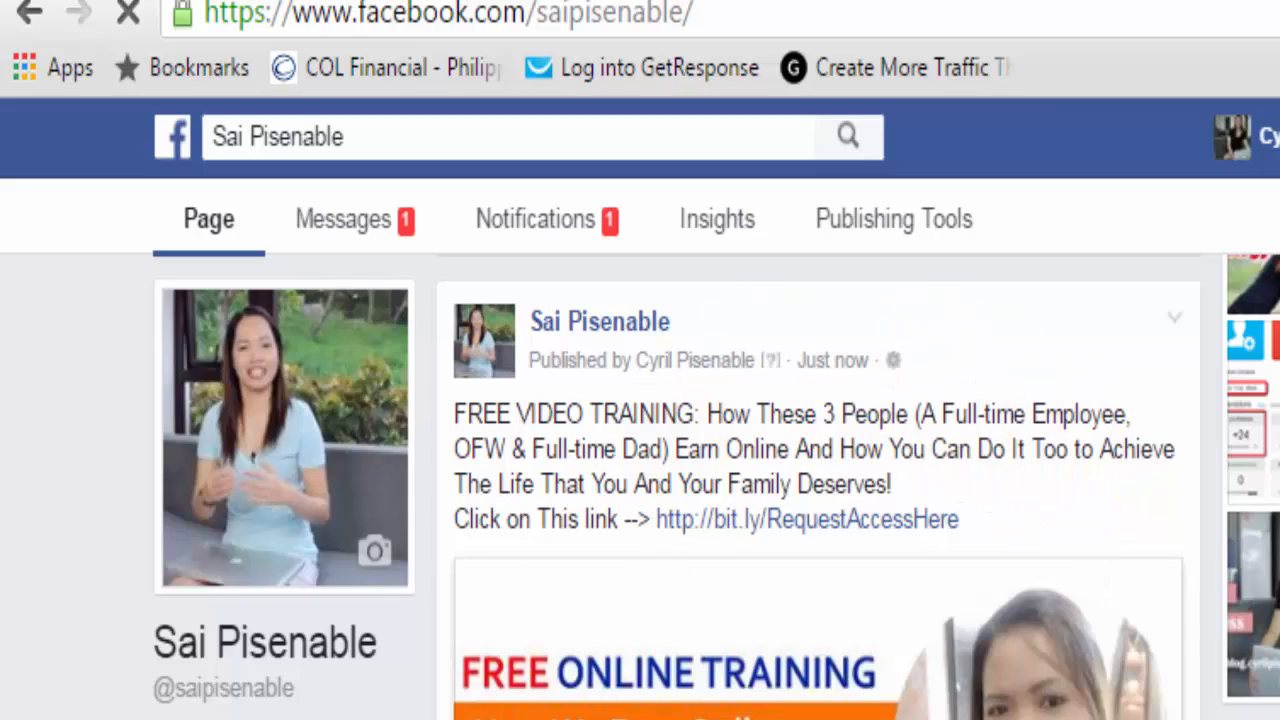
Examine the new "FREE VIDEO TRAINING" post's text and image on the timeline and follow its Learn More link
scroll(818, 480, up, 2)
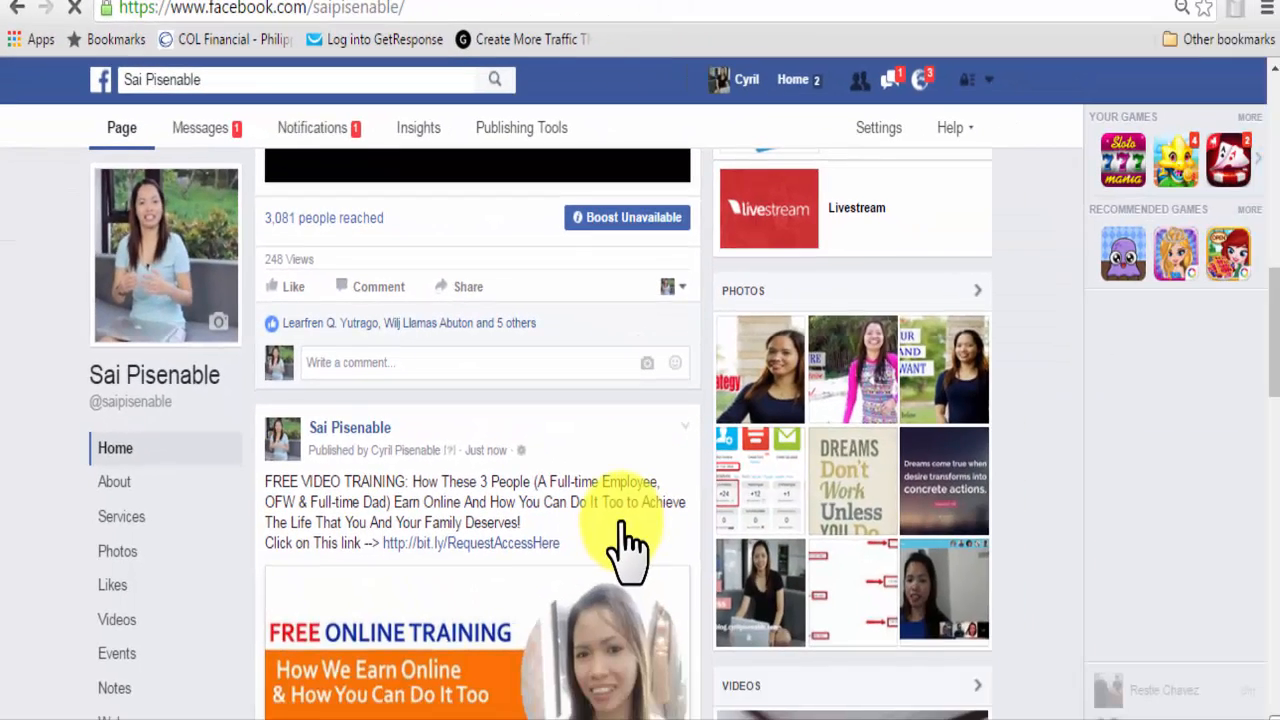
scroll(623, 543, down, 1)
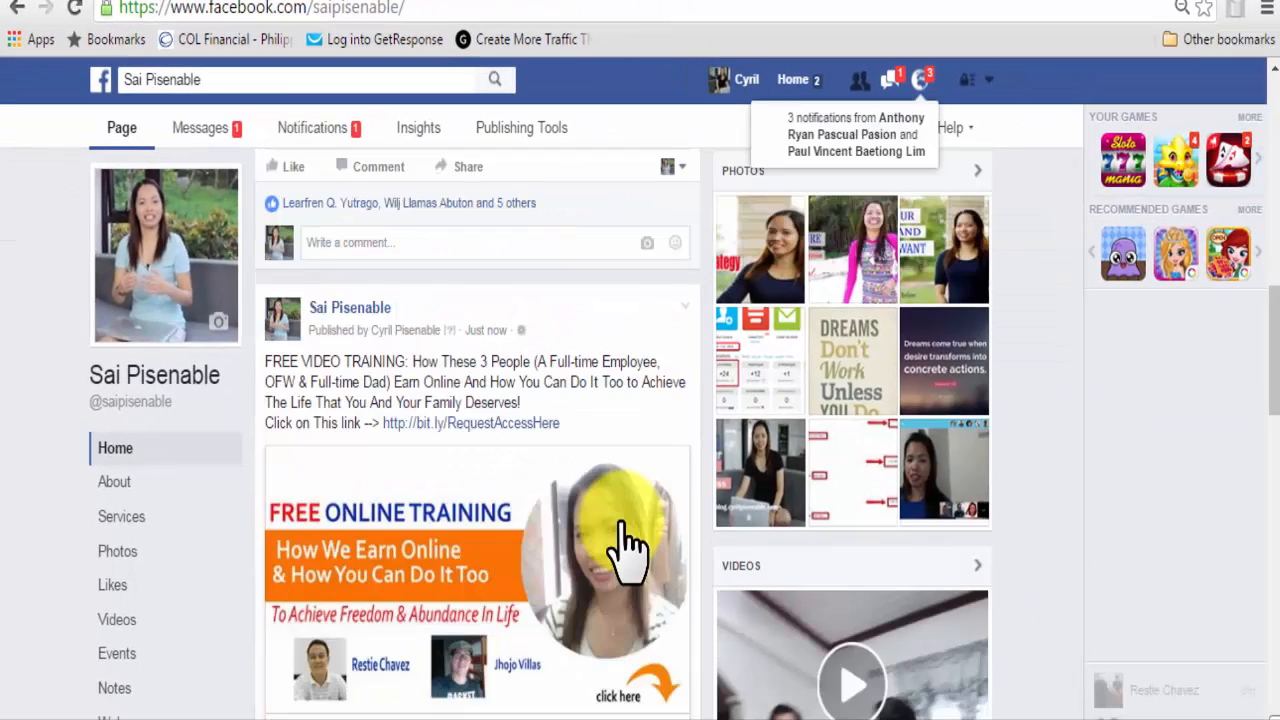
scroll(623, 543, up, 1)
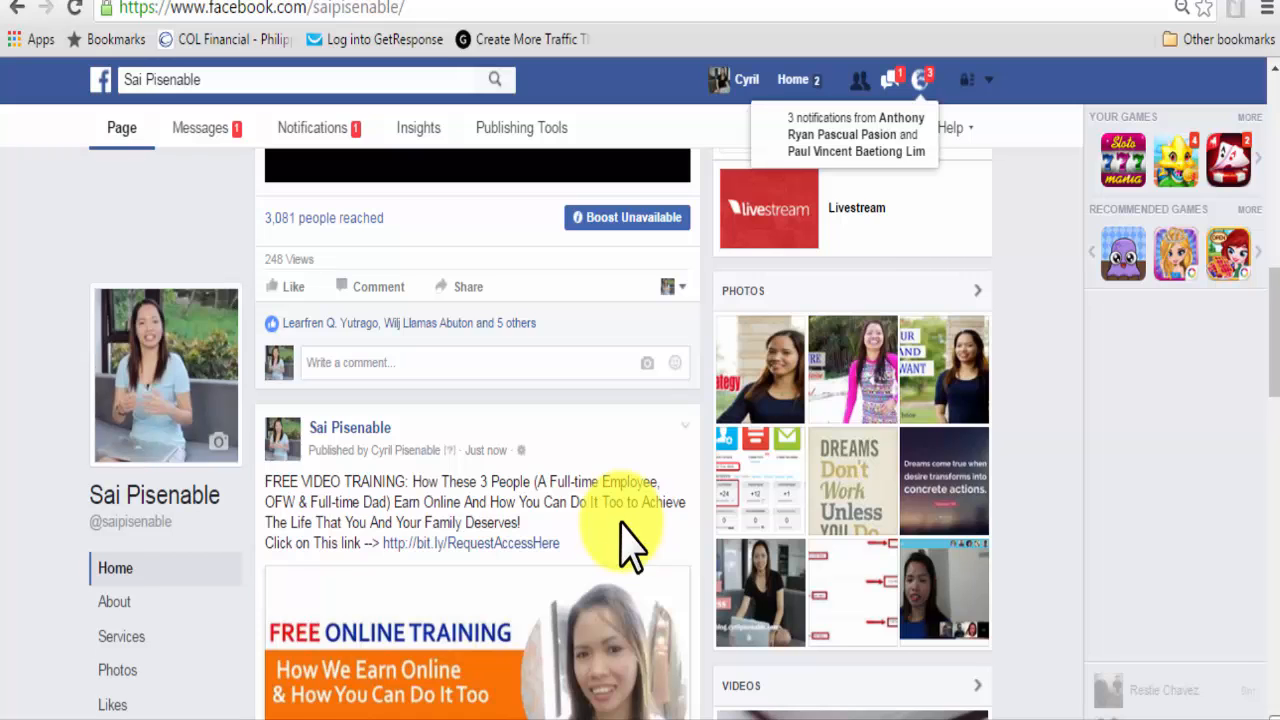
scroll(623, 543, down, 1)
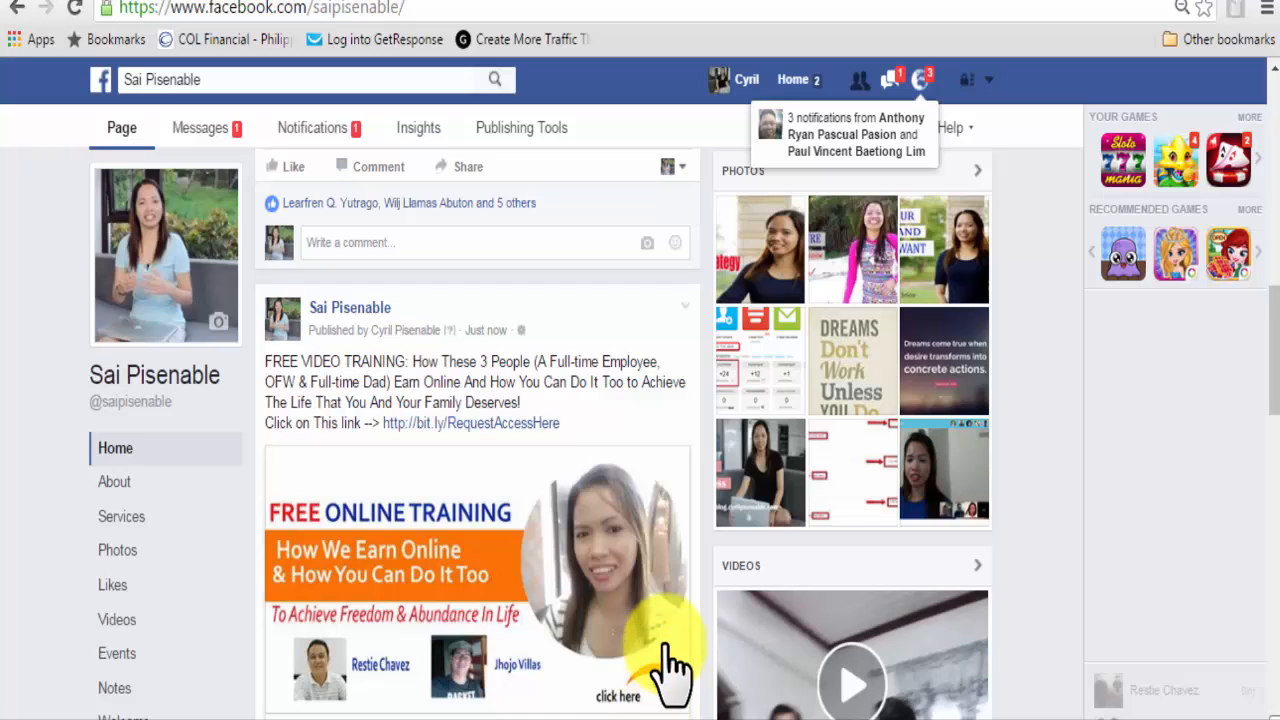
scroll(670, 672, down, 1)
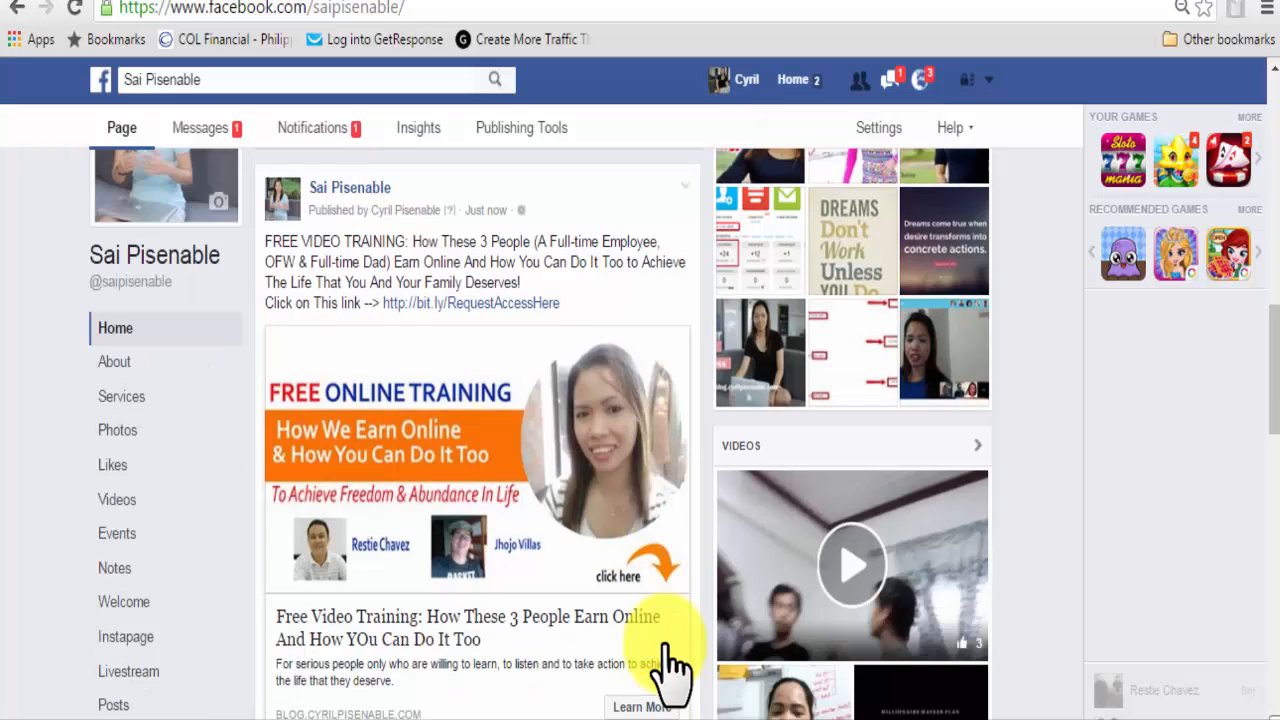
click(645, 703)
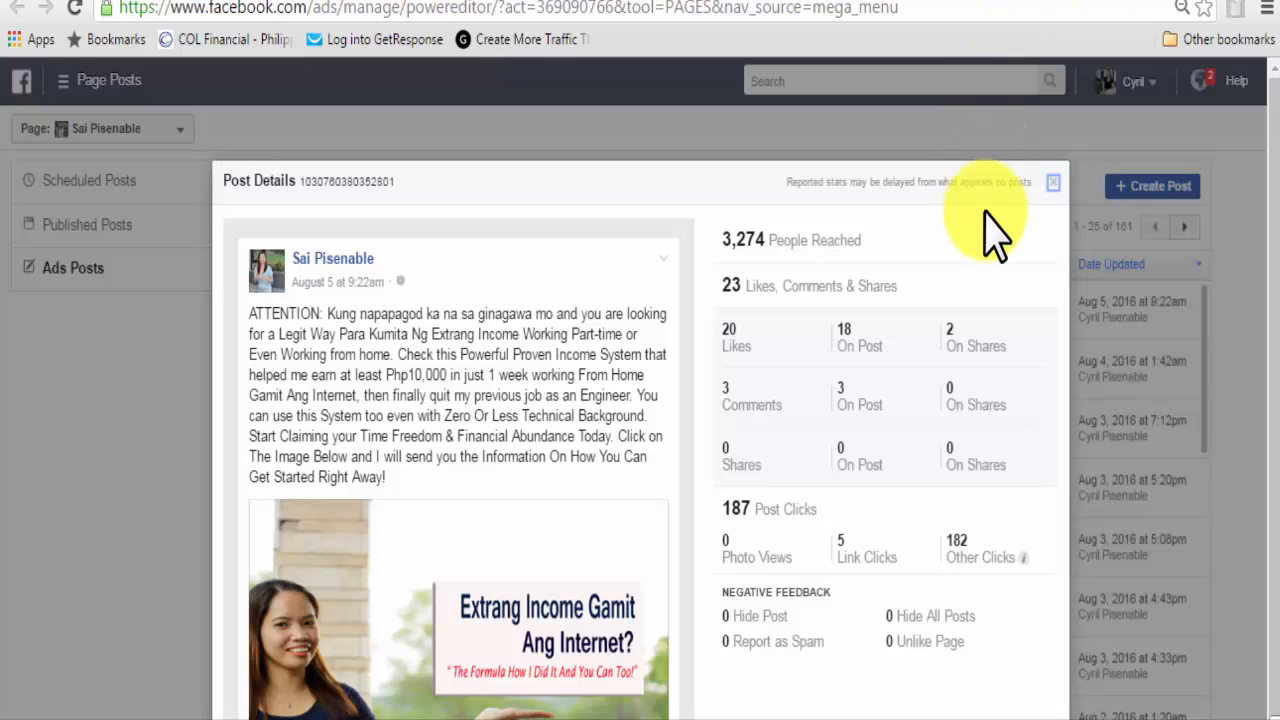
Review the preview and statistics of the August 5 "ATTENTION" post in its Post Details, and close them
scroll(1054, 186, down, 2)
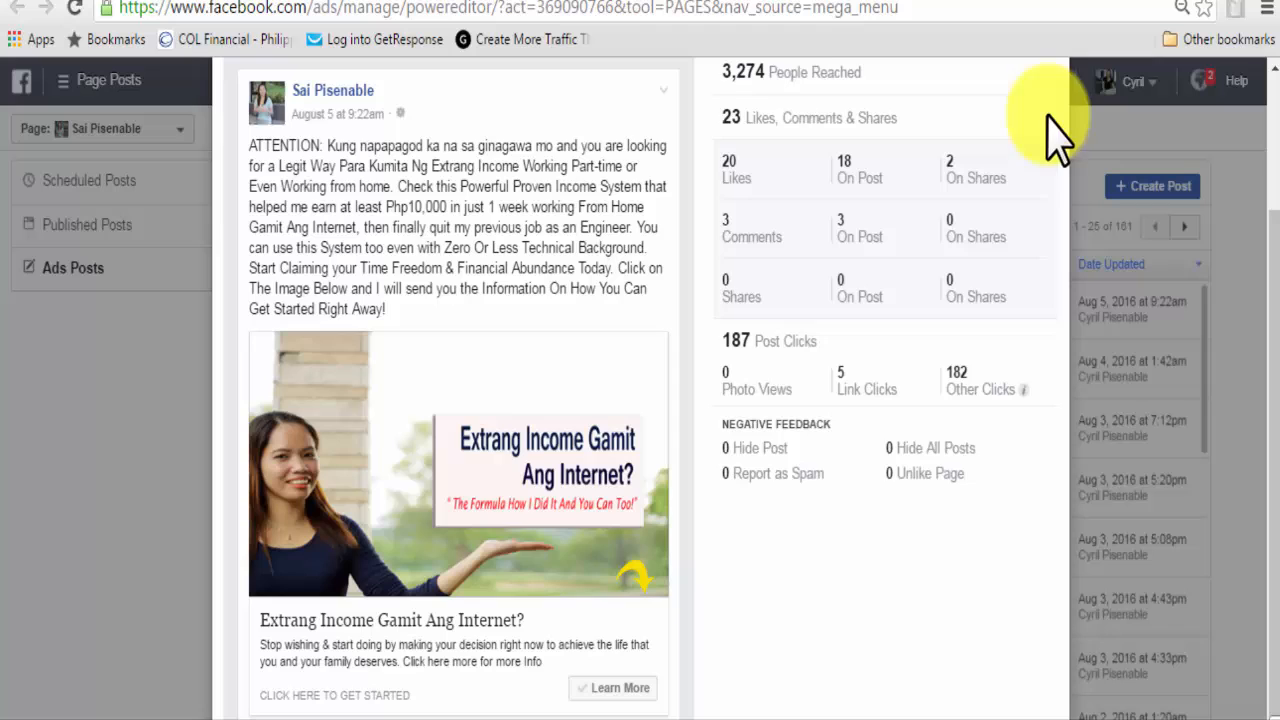
scroll(1040, 178, up, 2)
click(1063, 214)
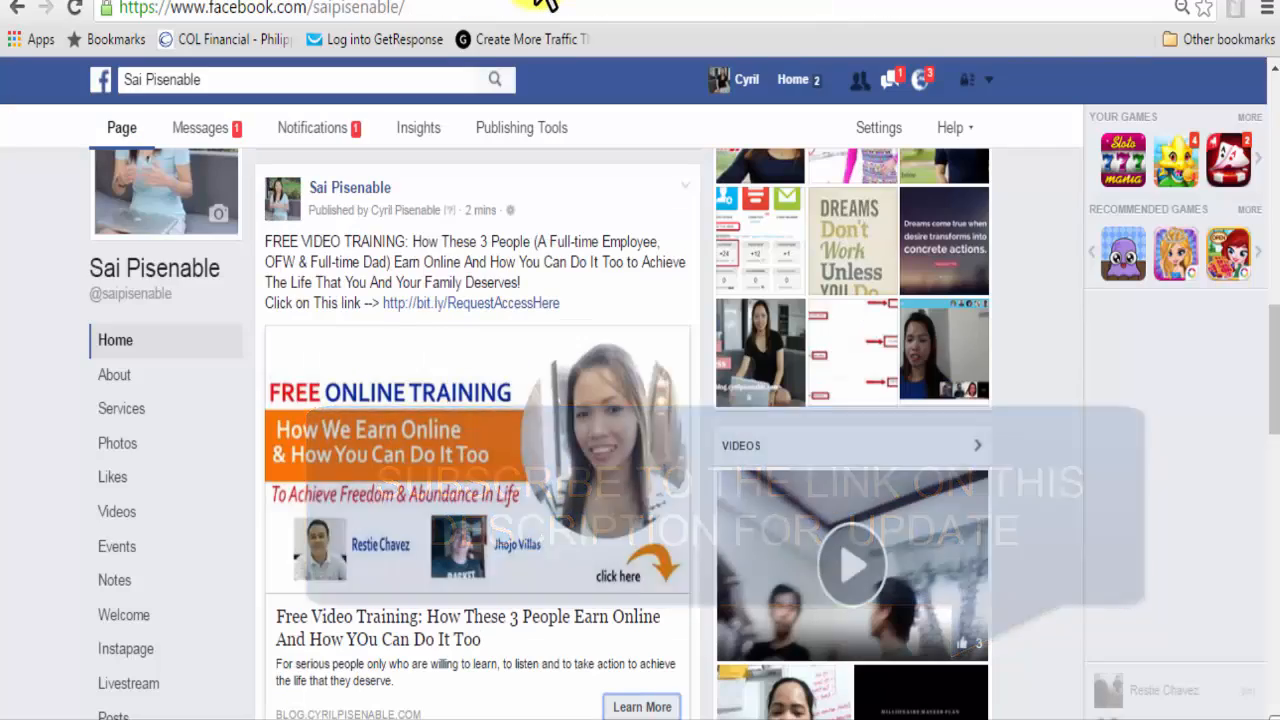
Return to the beginning of the Facebook page's timeline and select the page's full web address
scroll(575, 375, up, 10)
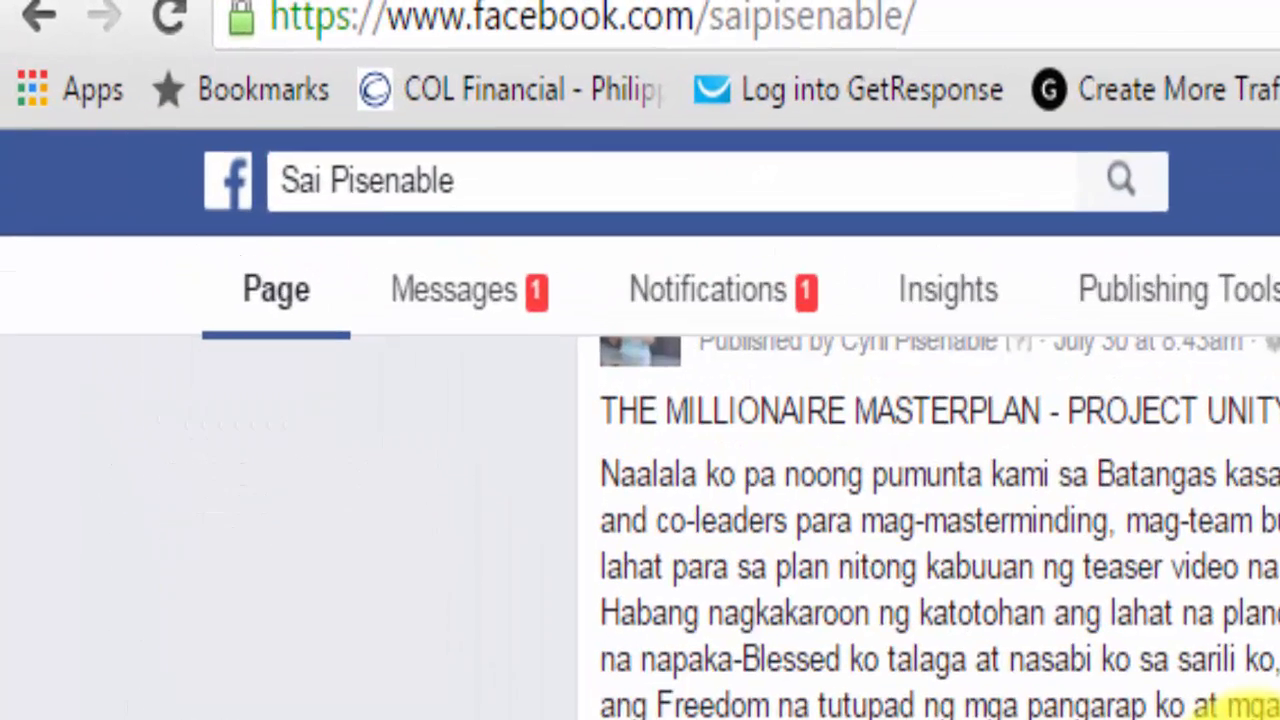
scroll(800, 514, up, 5)
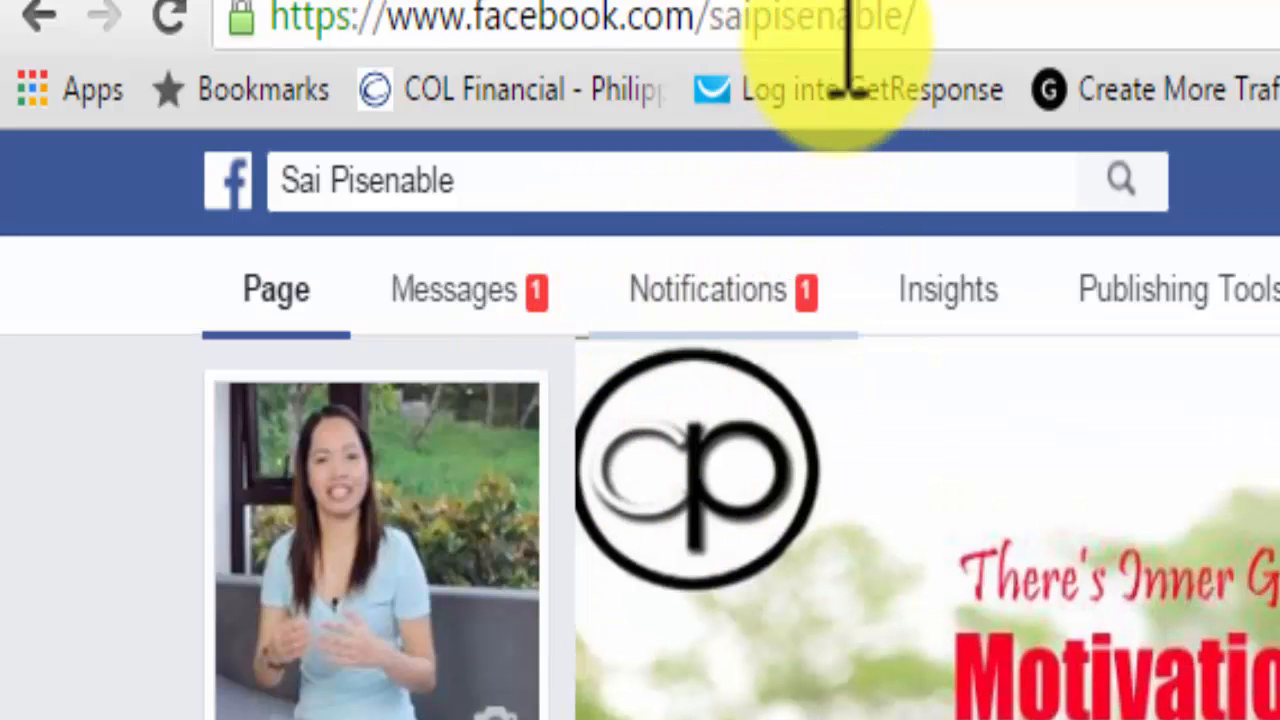
click(835, 30)
double_click(830, 22)
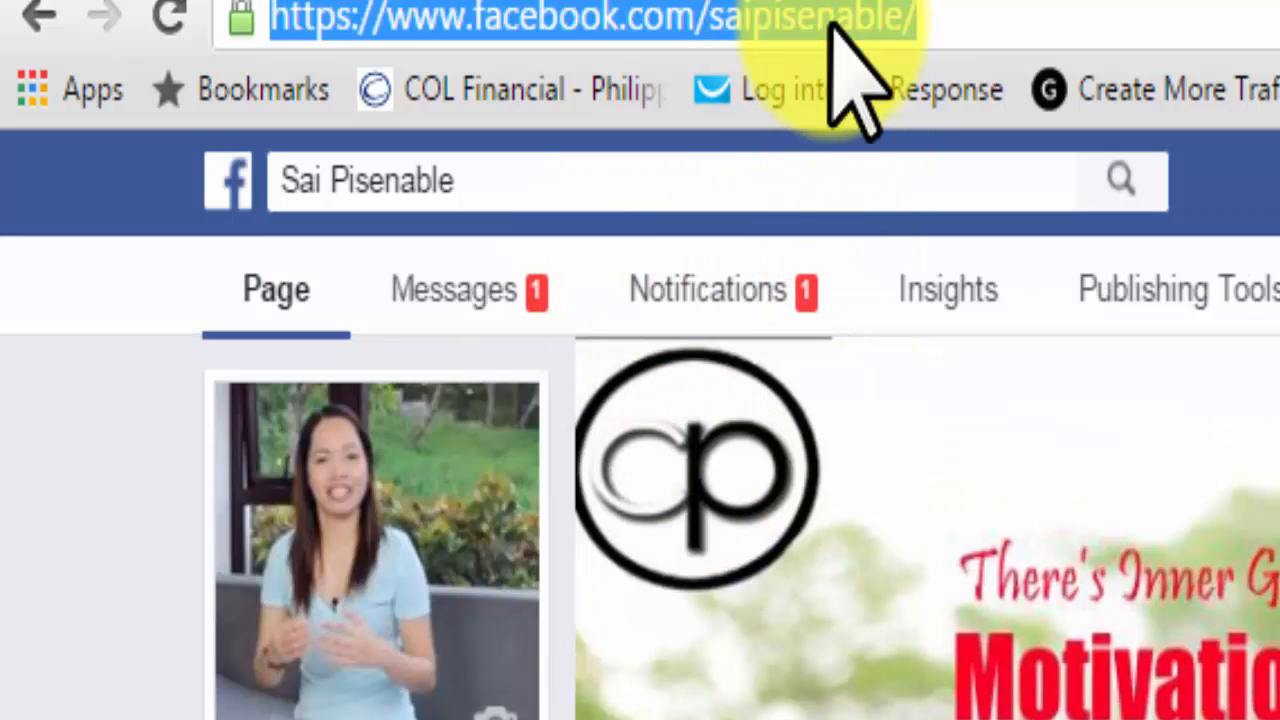